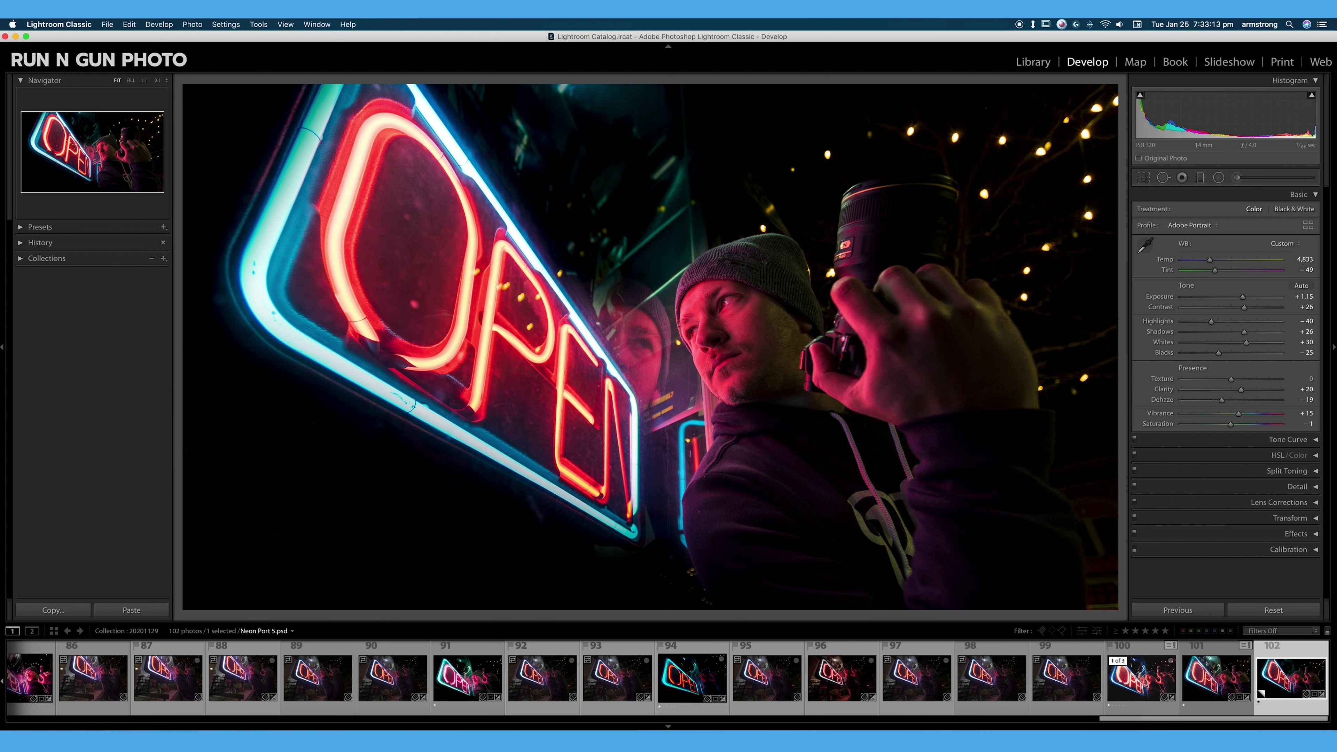
Step: Preview the Adobe Vivid, Adobe Color and Adobe Monochrome profiles on the neon portrait
click(1195, 225)
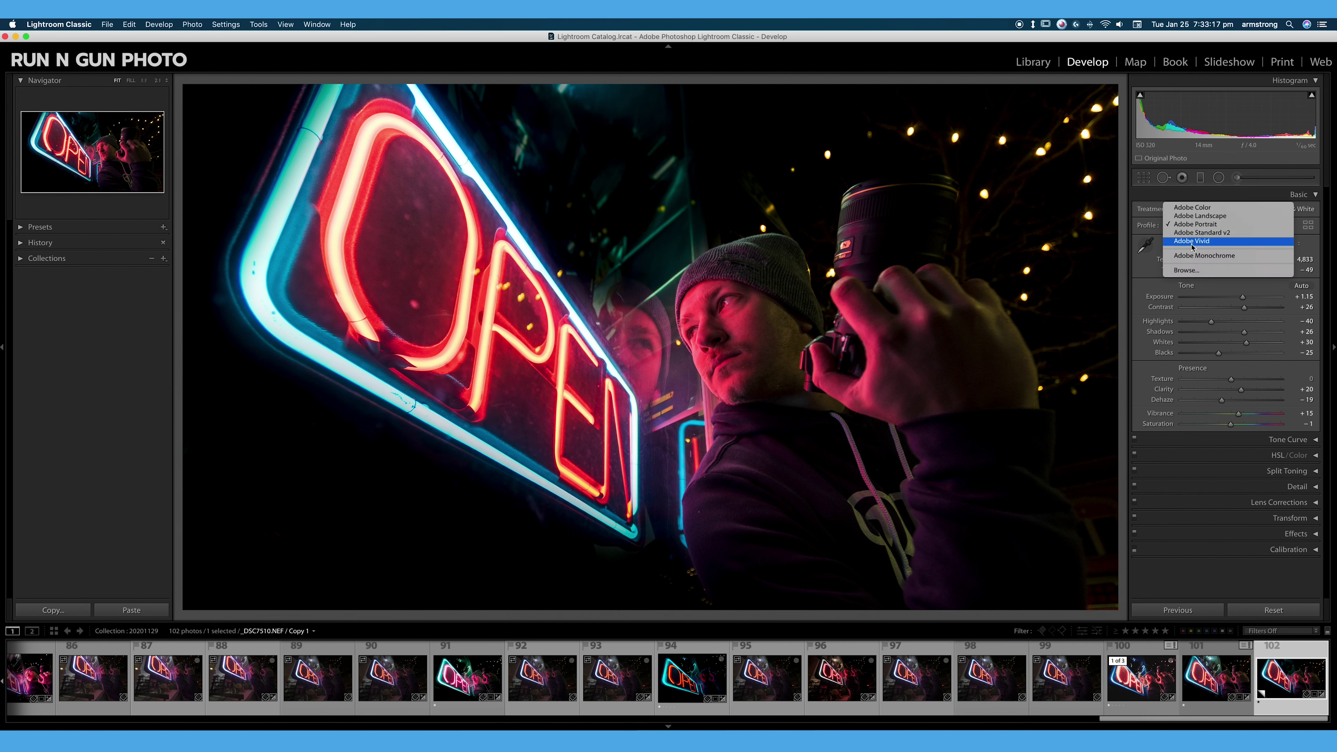
click(1208, 243)
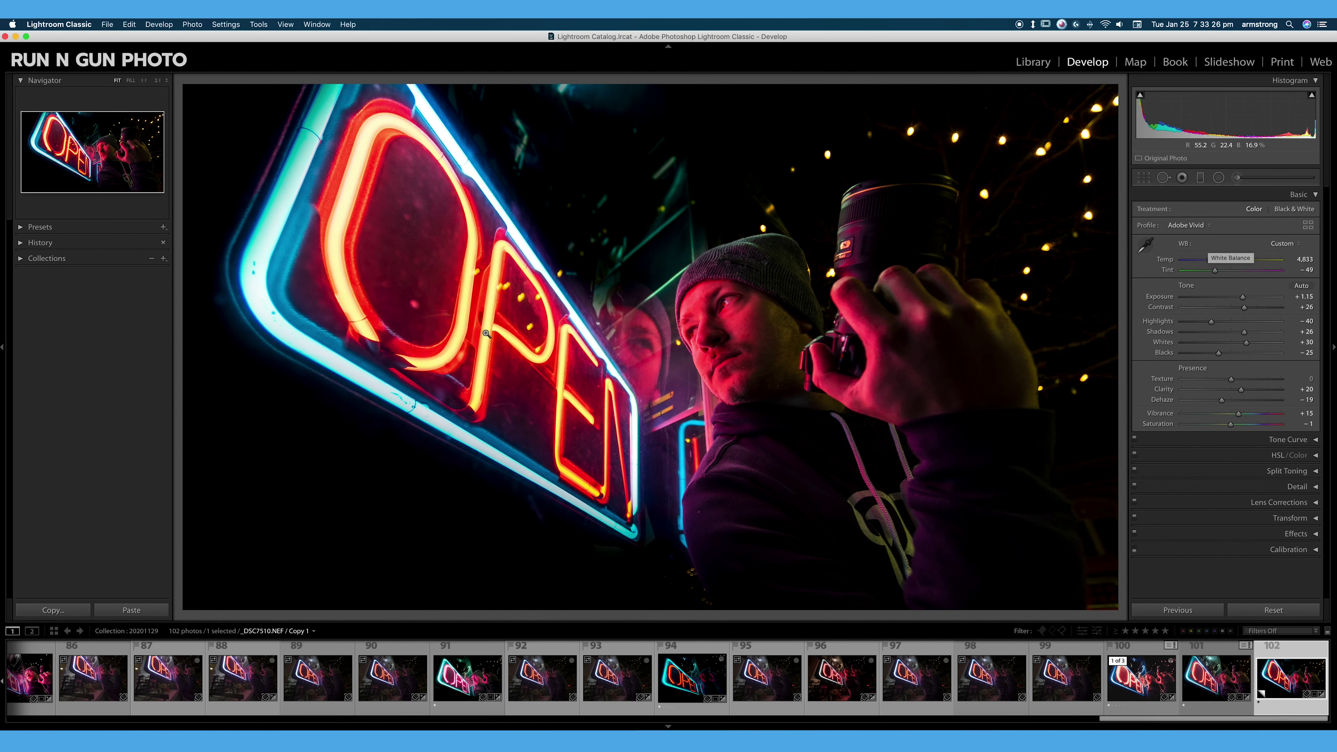
click(1205, 226)
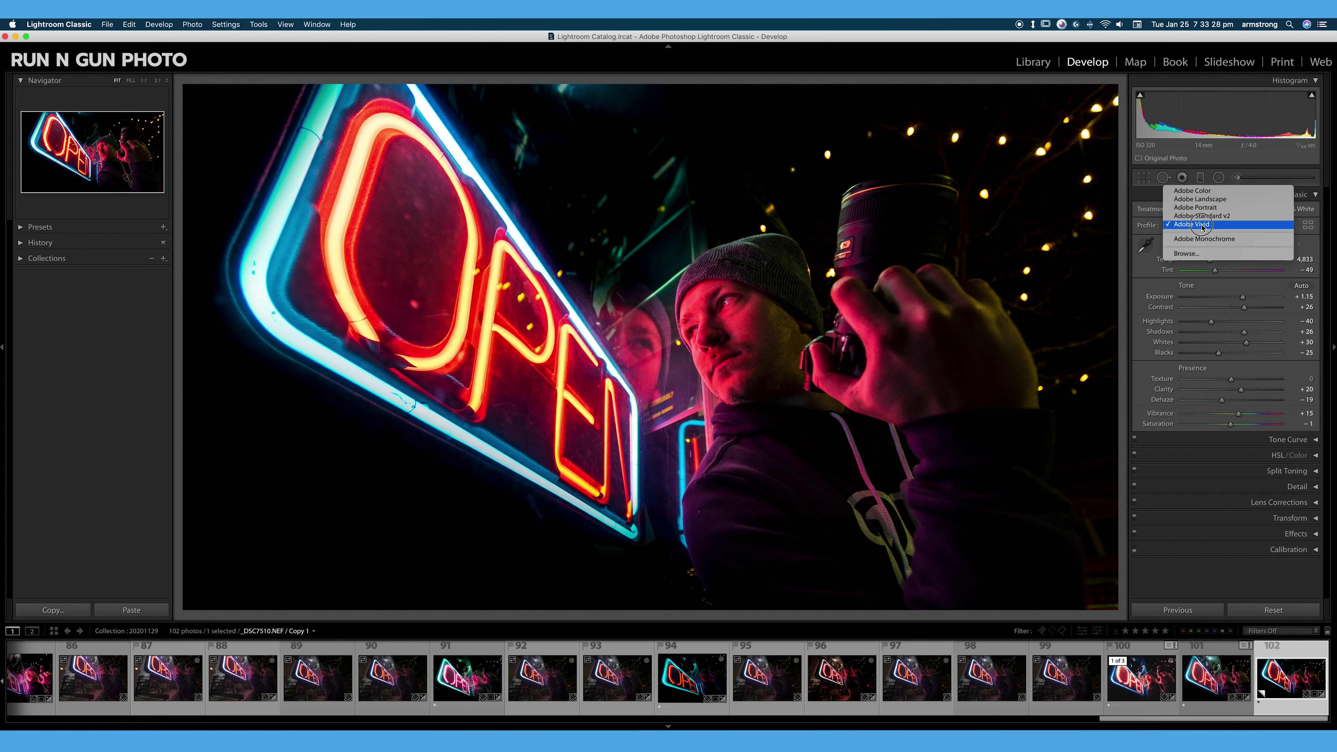
click(1199, 191)
click(1202, 225)
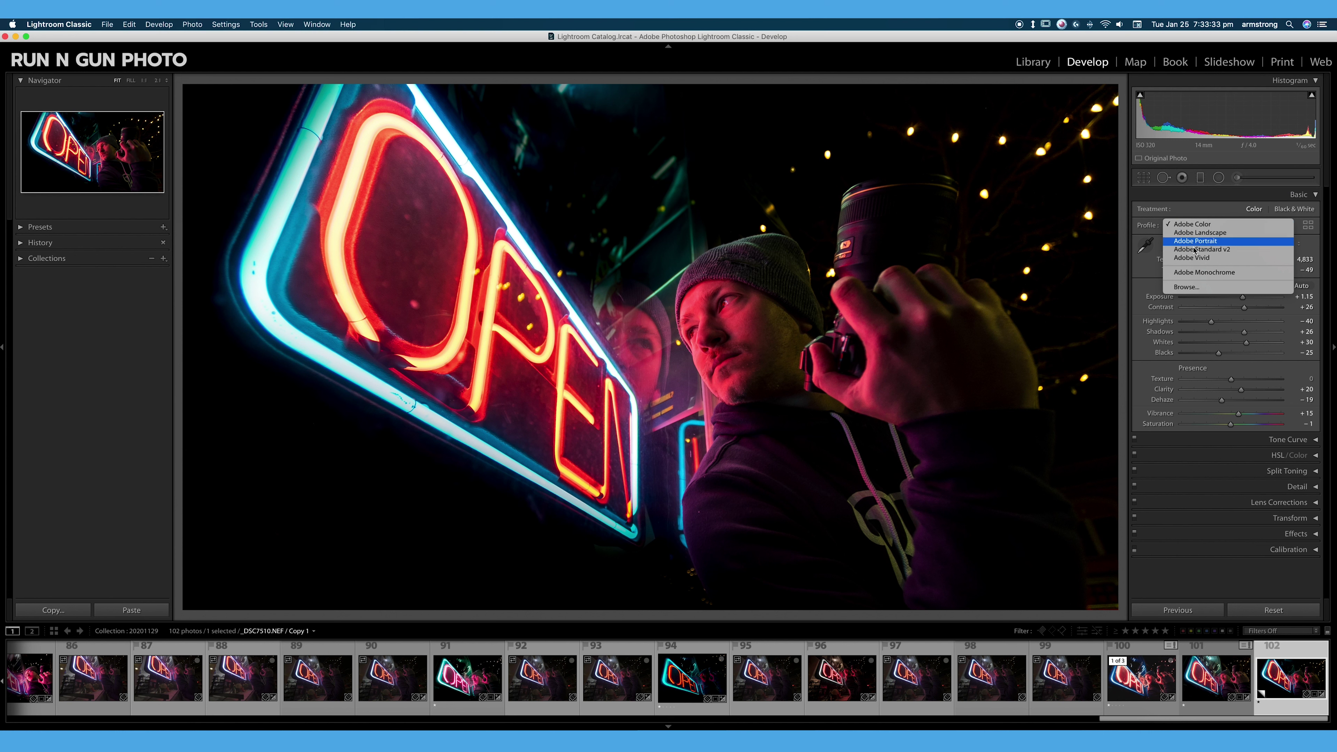
click(1198, 274)
Step: Switch back to the Adobe Portrait profile and keep it
click(1203, 225)
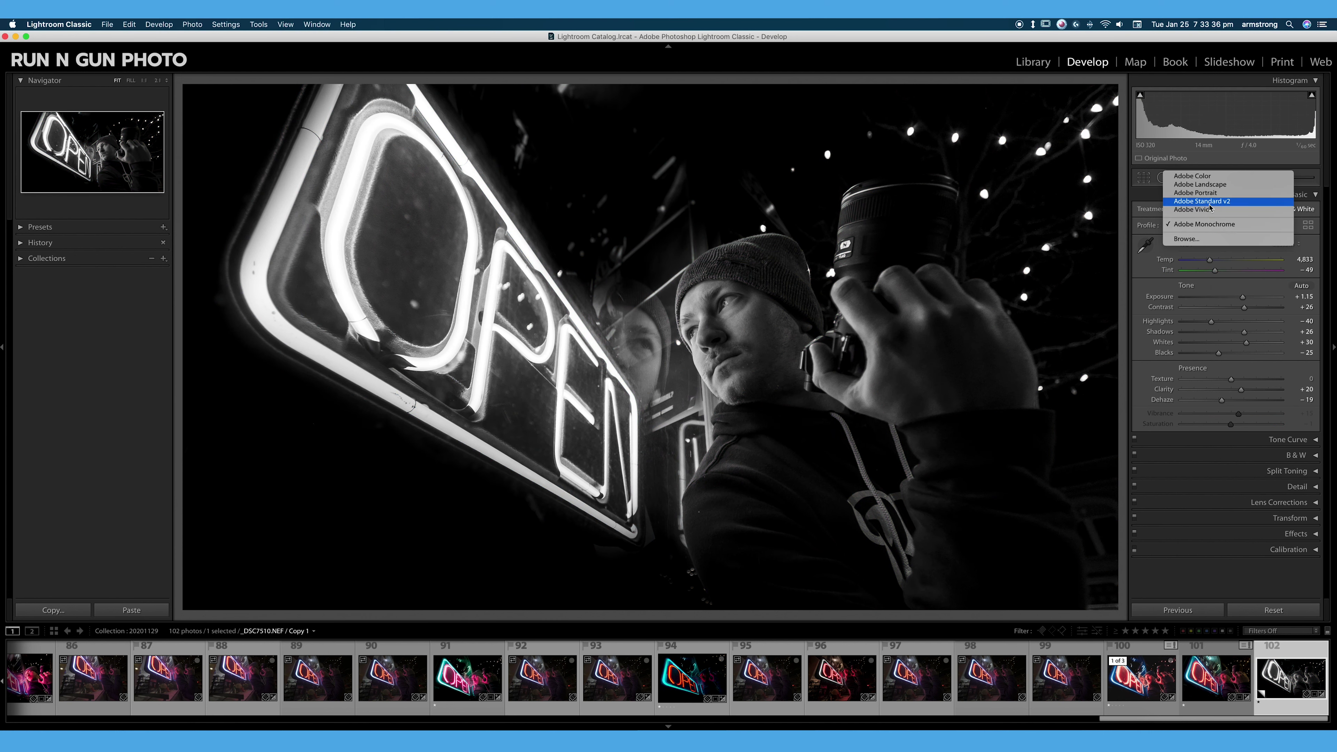
click(1196, 193)
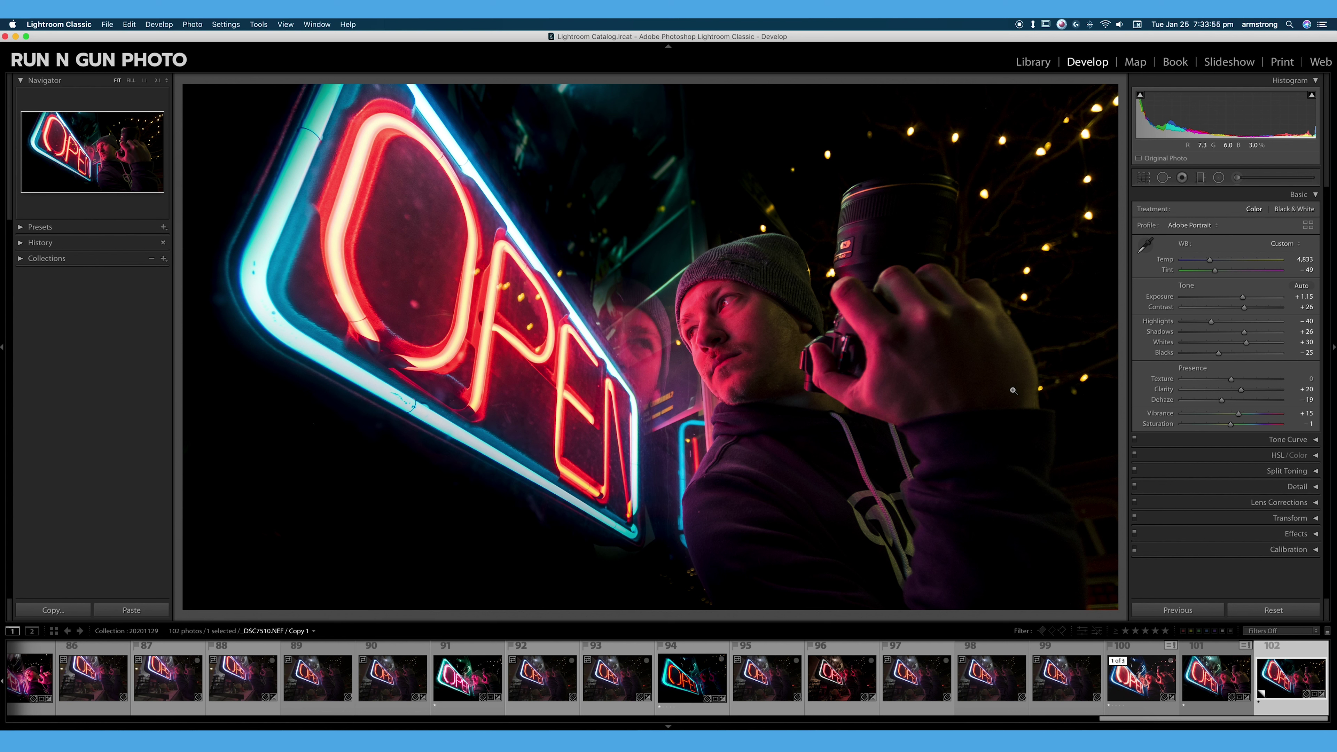
click(1190, 225)
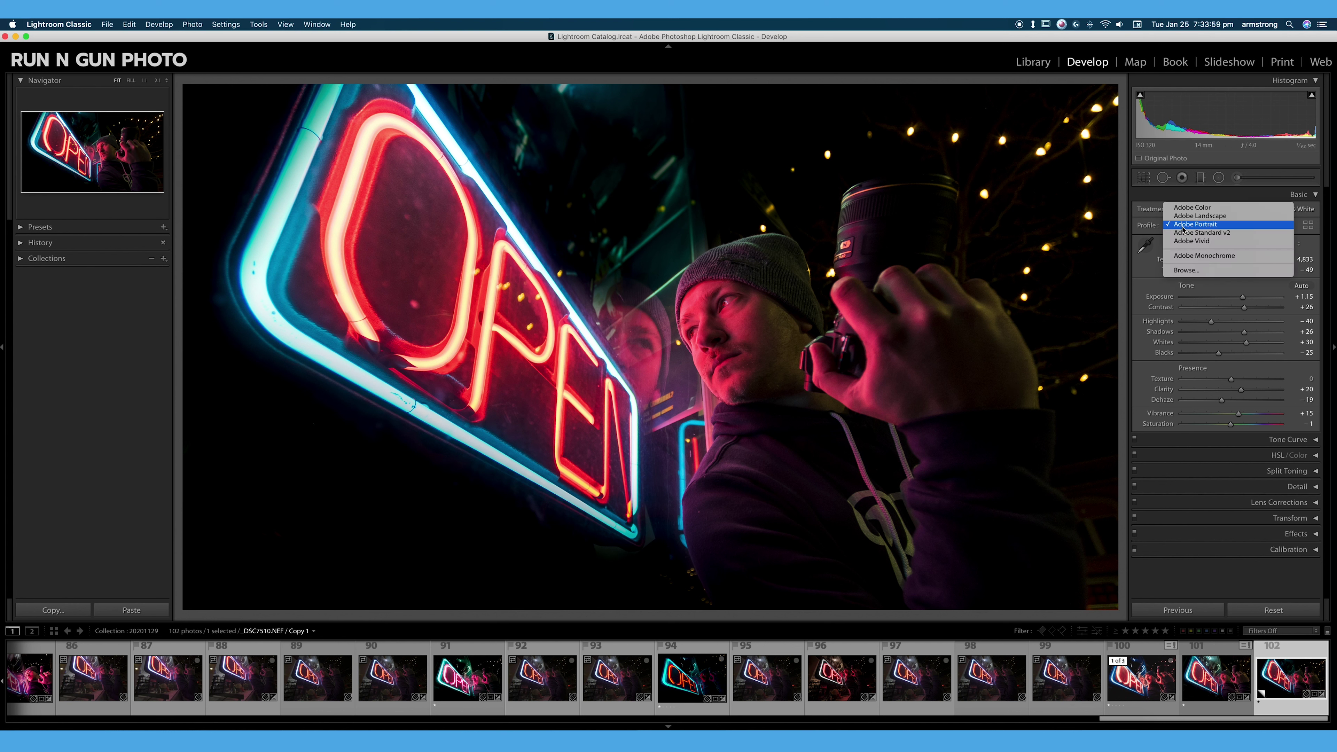
click(1216, 225)
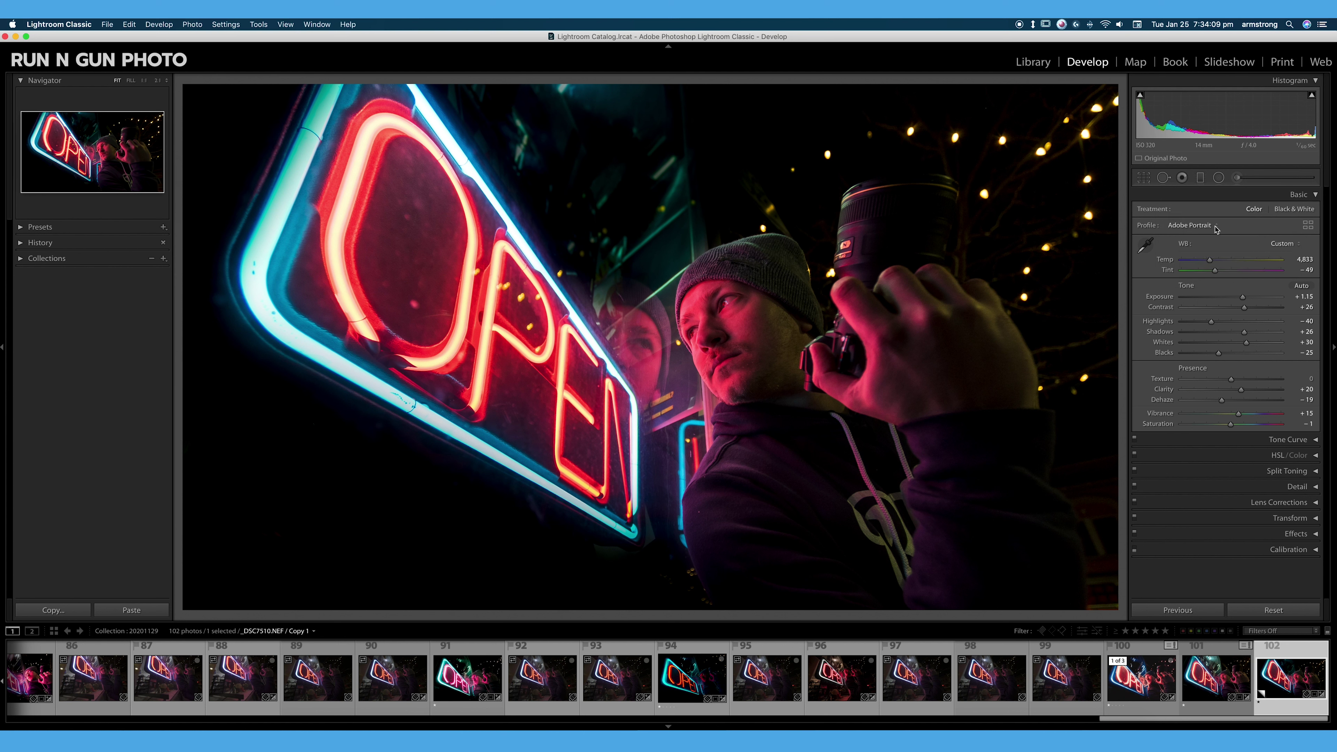
Step: In the full Profile Browser, apply Camera Matching's Camera Flat v2 profile
click(1308, 225)
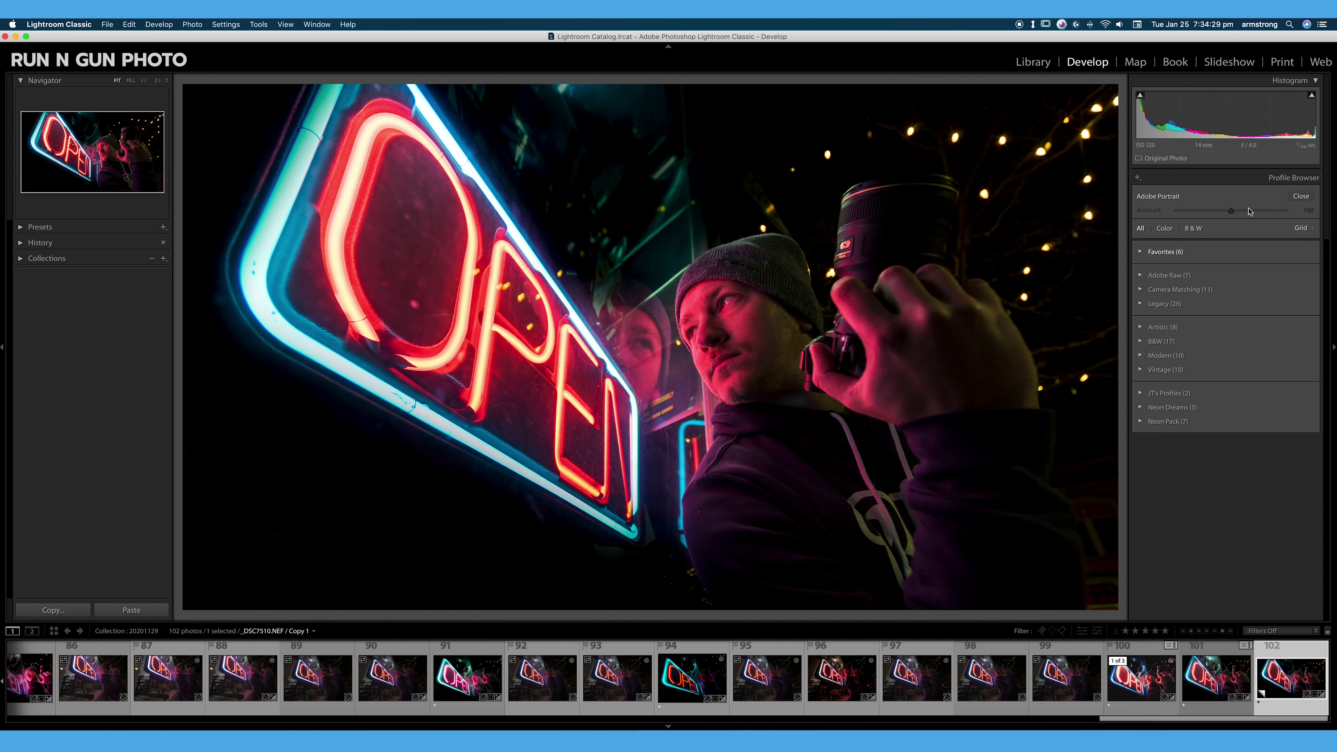
click(1141, 290)
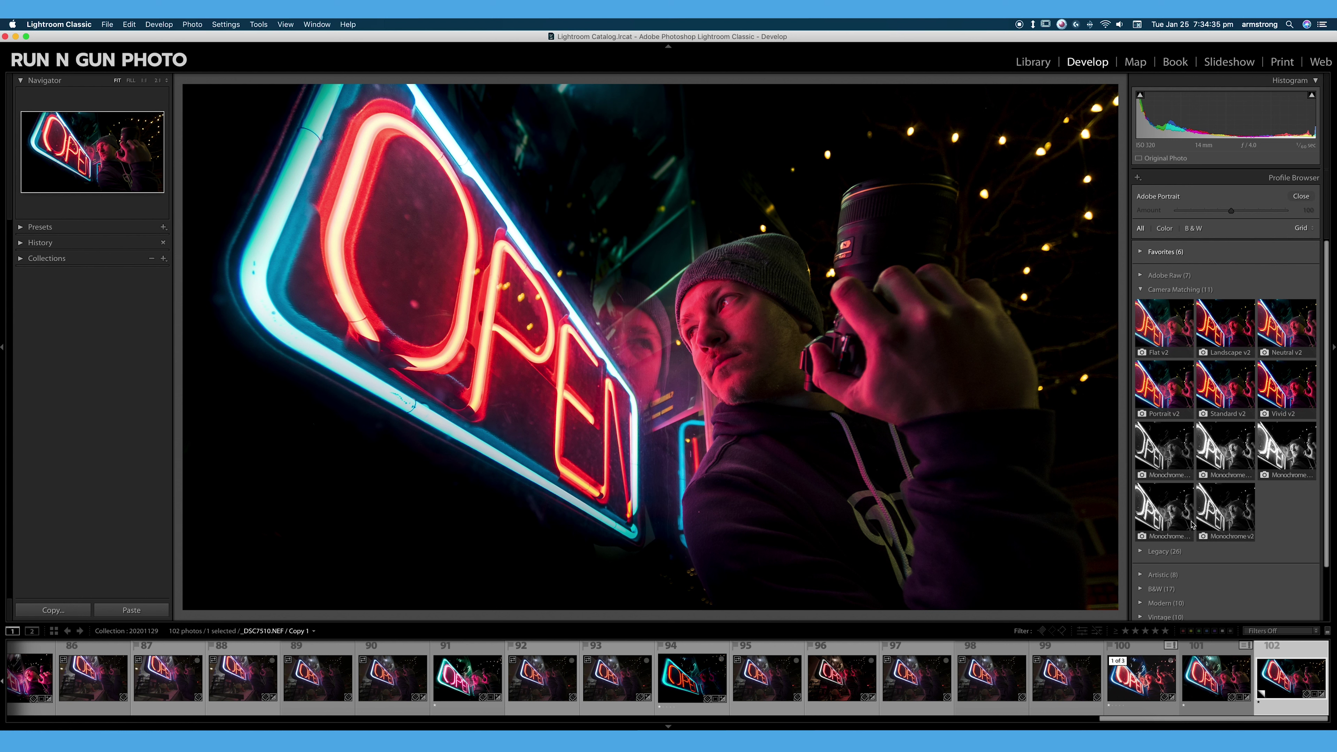
click(1170, 328)
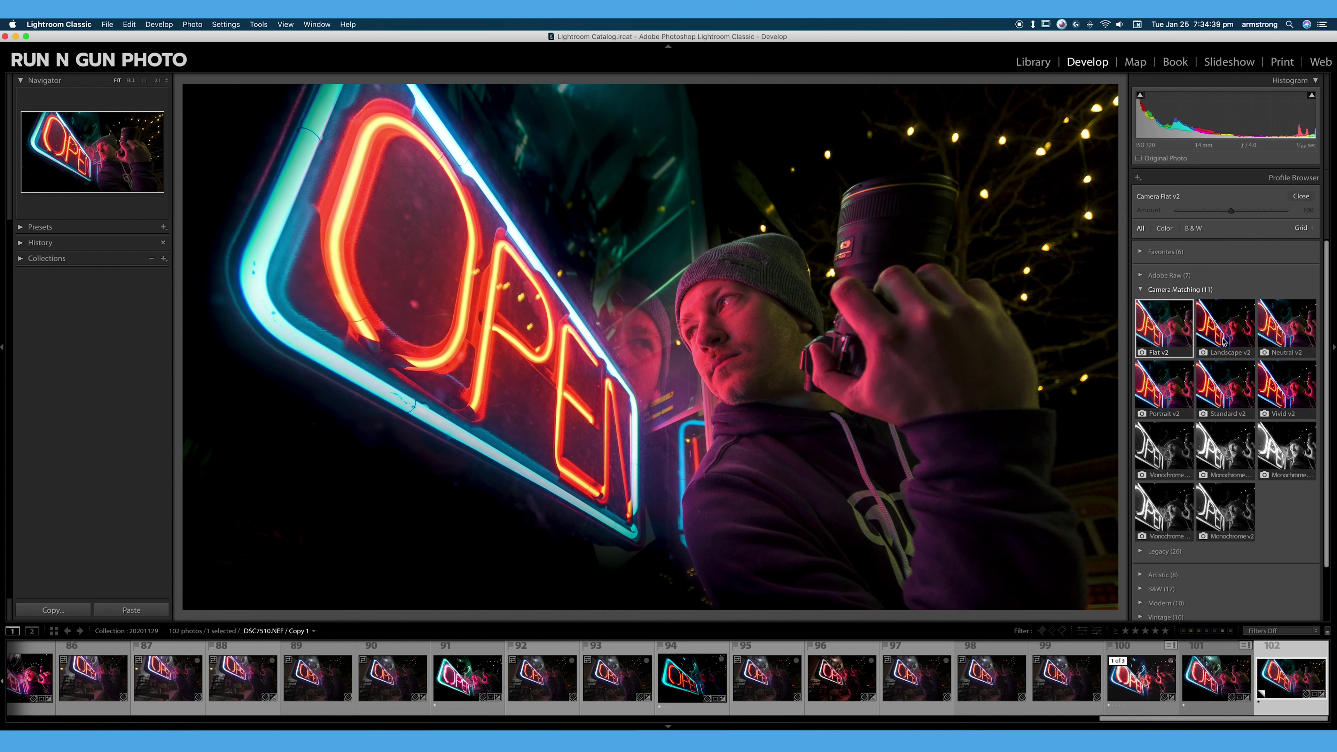
Step: Browse the Adobe Raw, Legacy and Vintage groups, then expand JT's Profiles
click(1179, 289)
click(1166, 275)
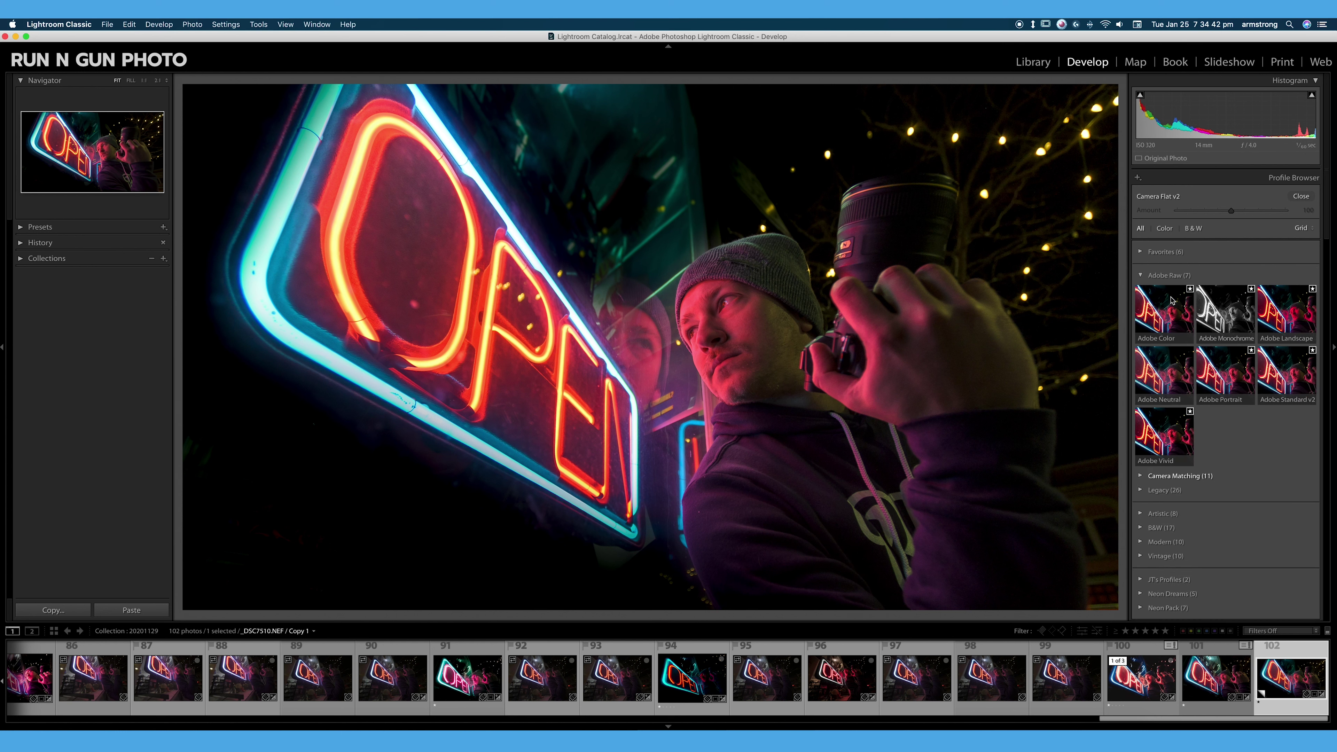
click(1140, 275)
click(1142, 303)
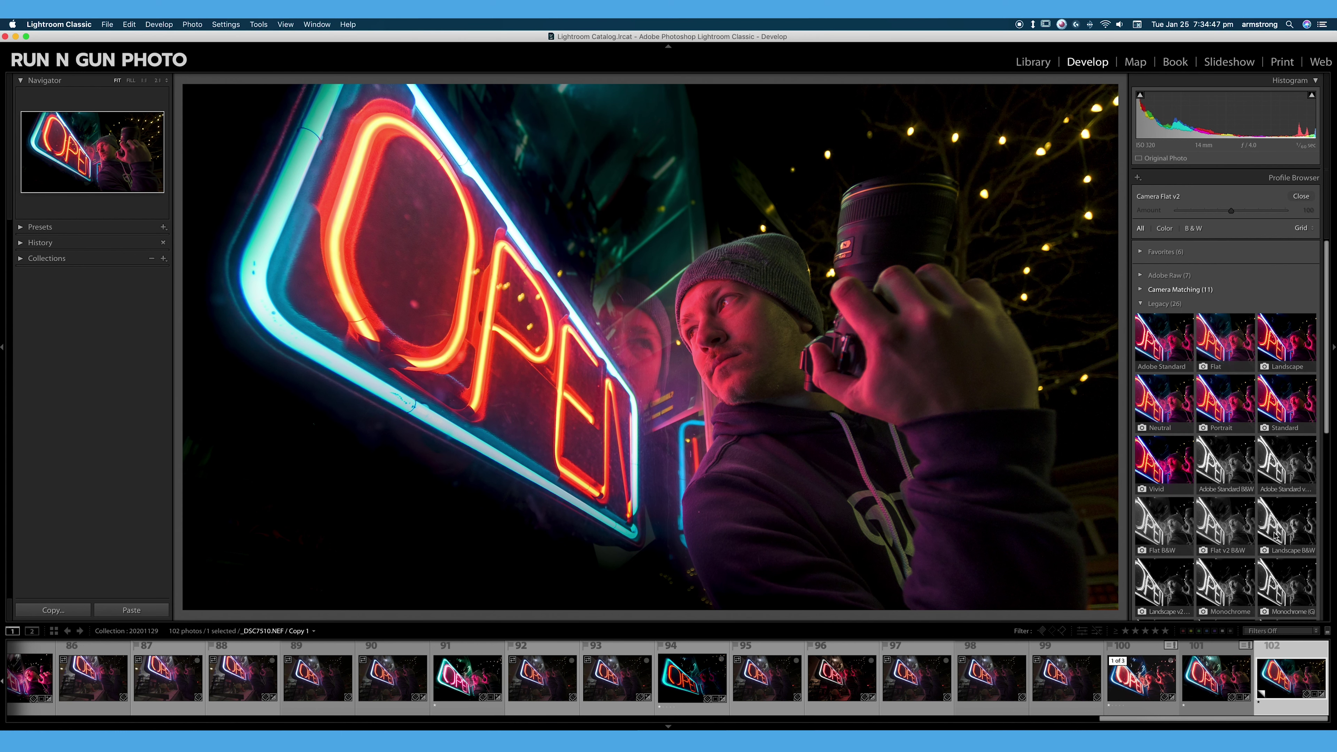
click(1141, 305)
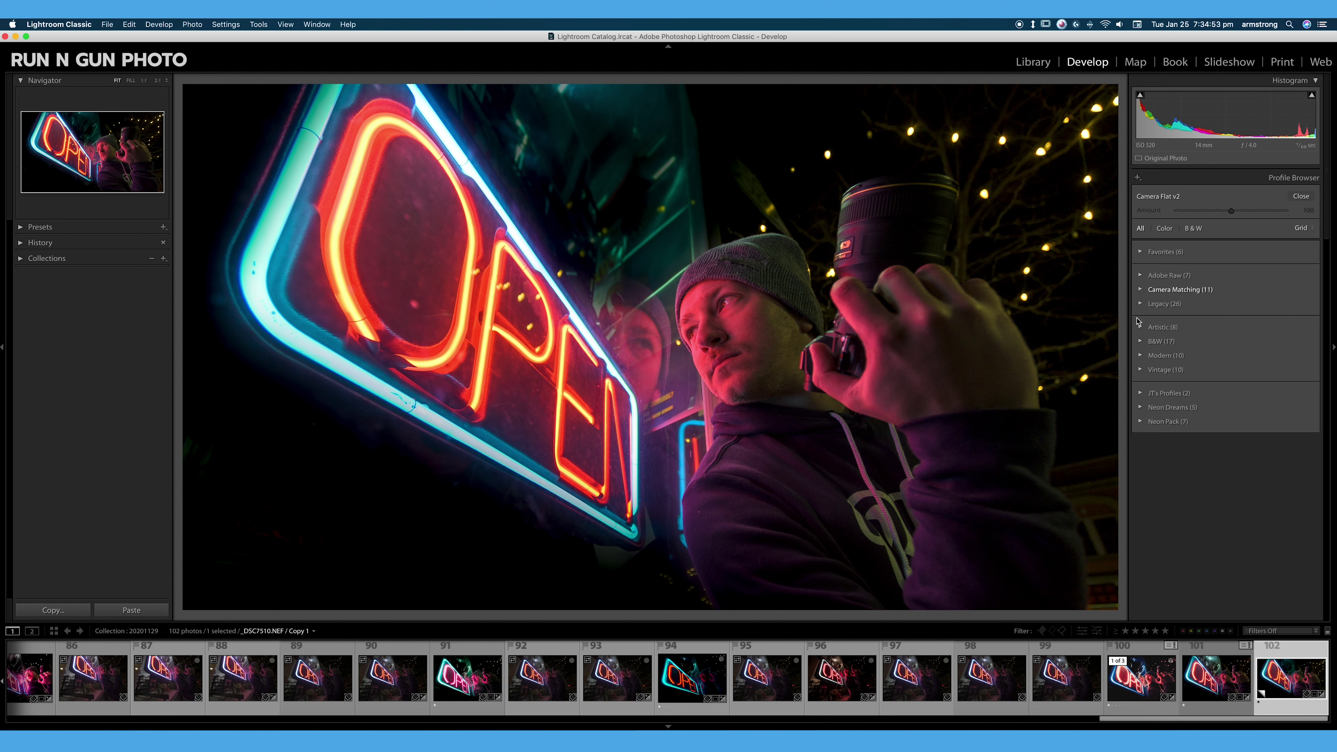
click(1140, 370)
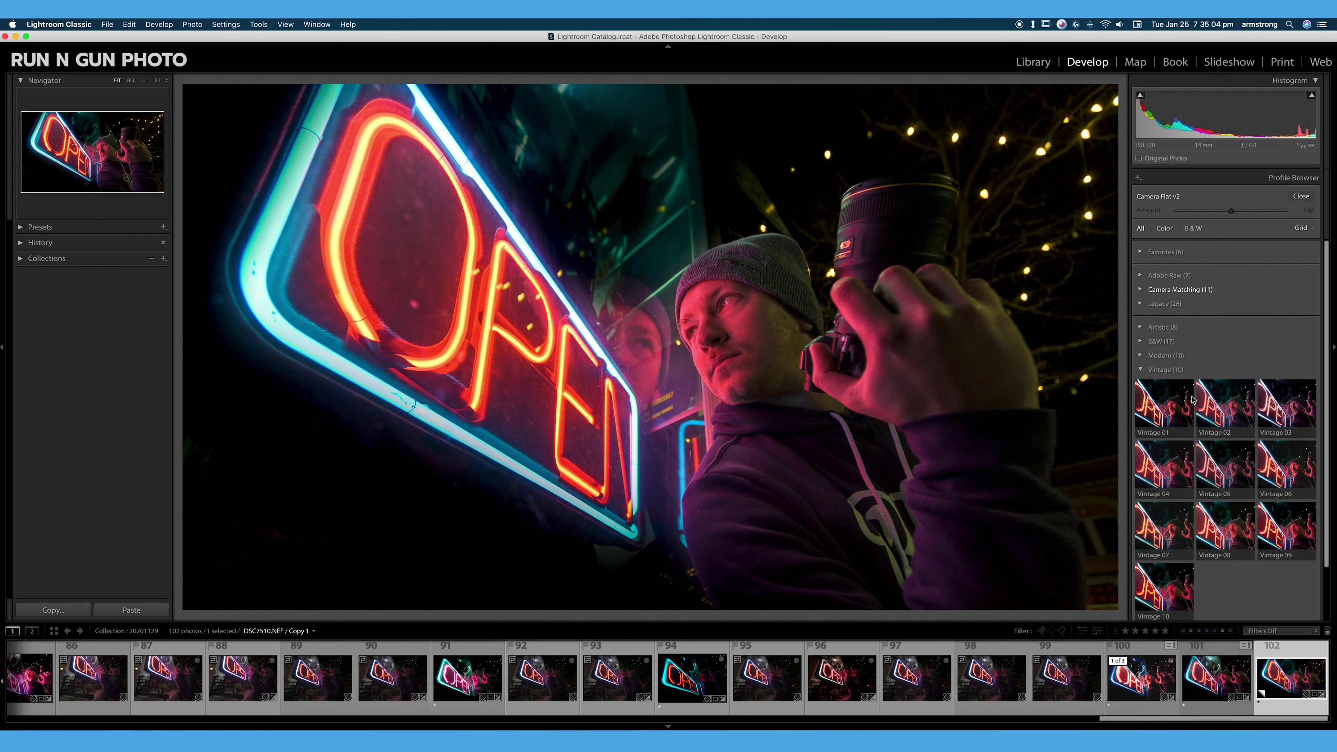
click(1140, 370)
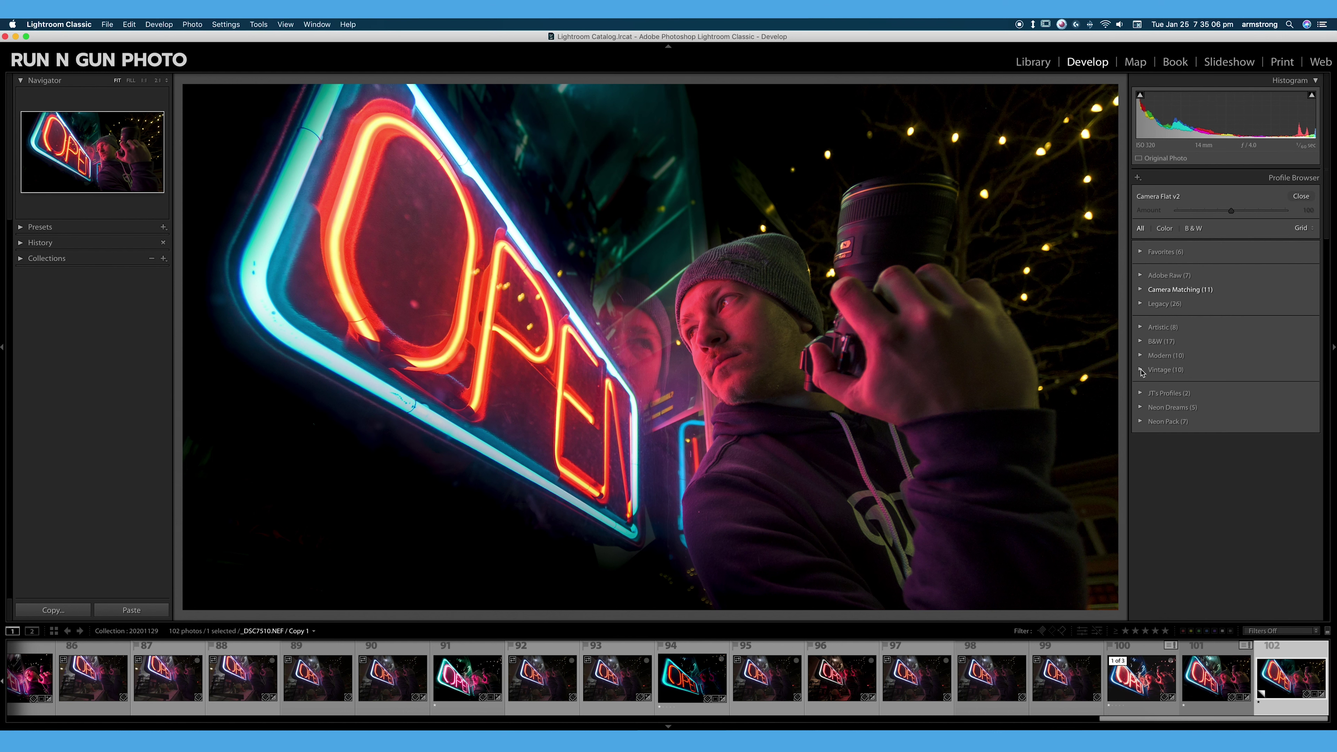
click(1140, 394)
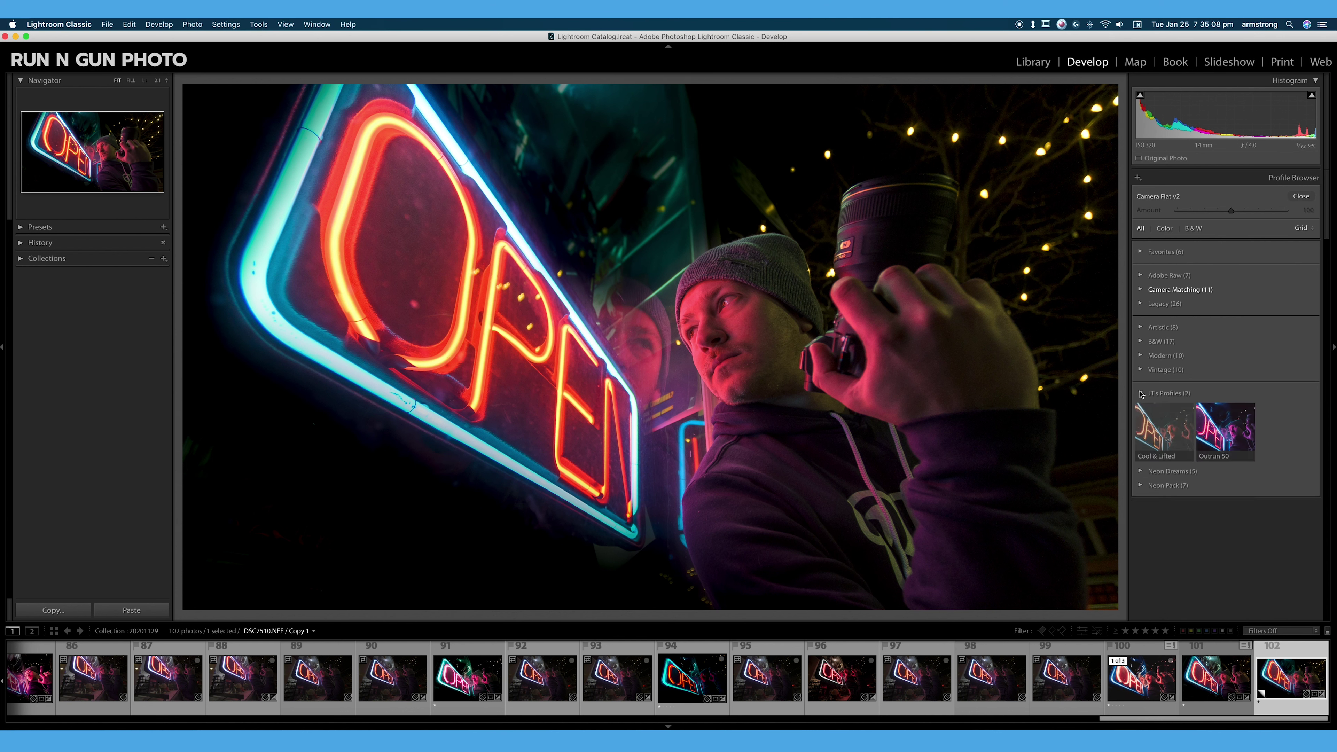
click(1163, 429)
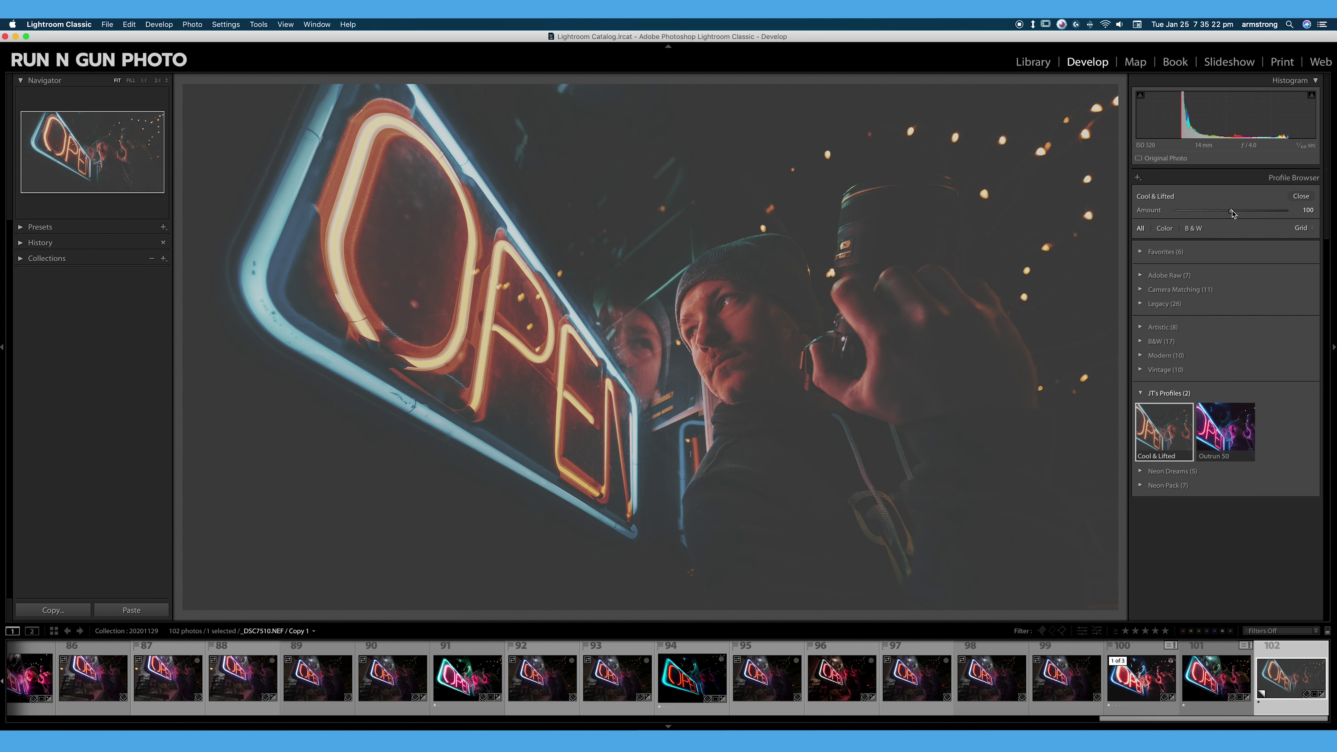
drag(1232, 212, 1288, 220)
click(1217, 429)
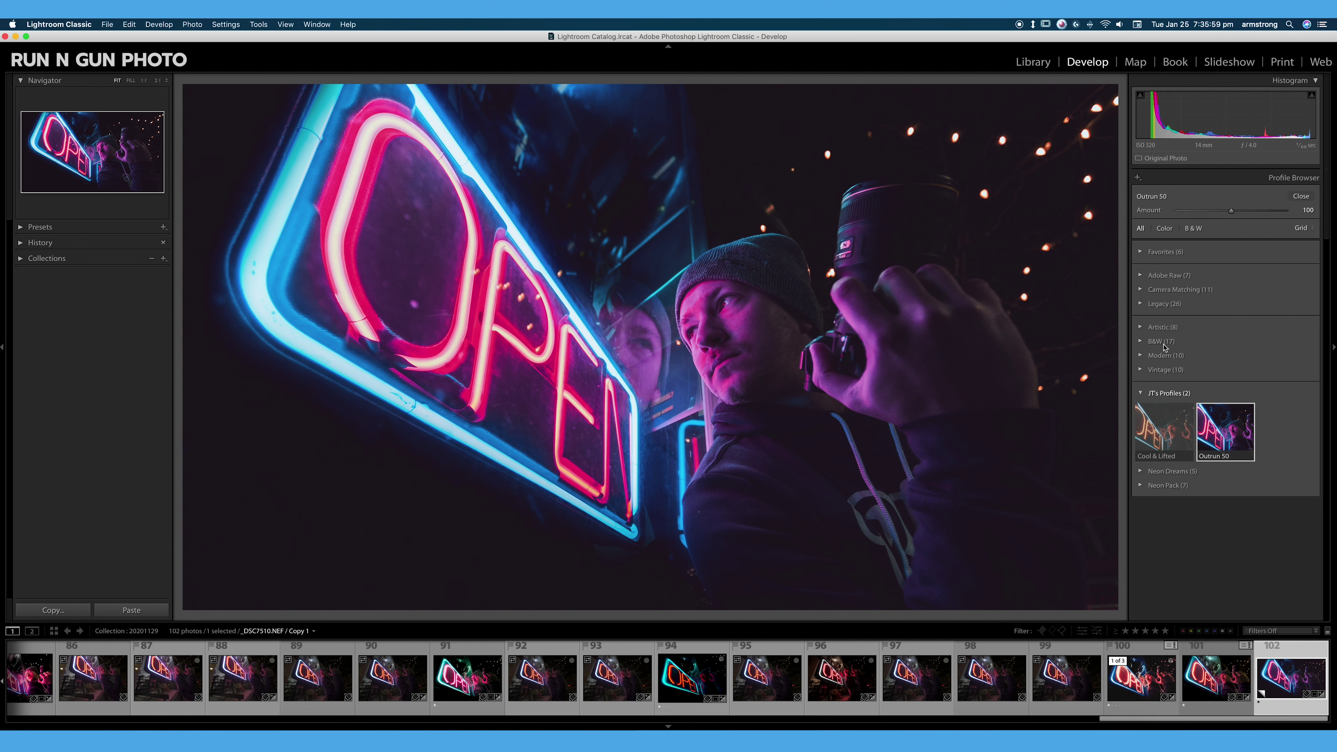
drag(1230, 211, 1261, 215)
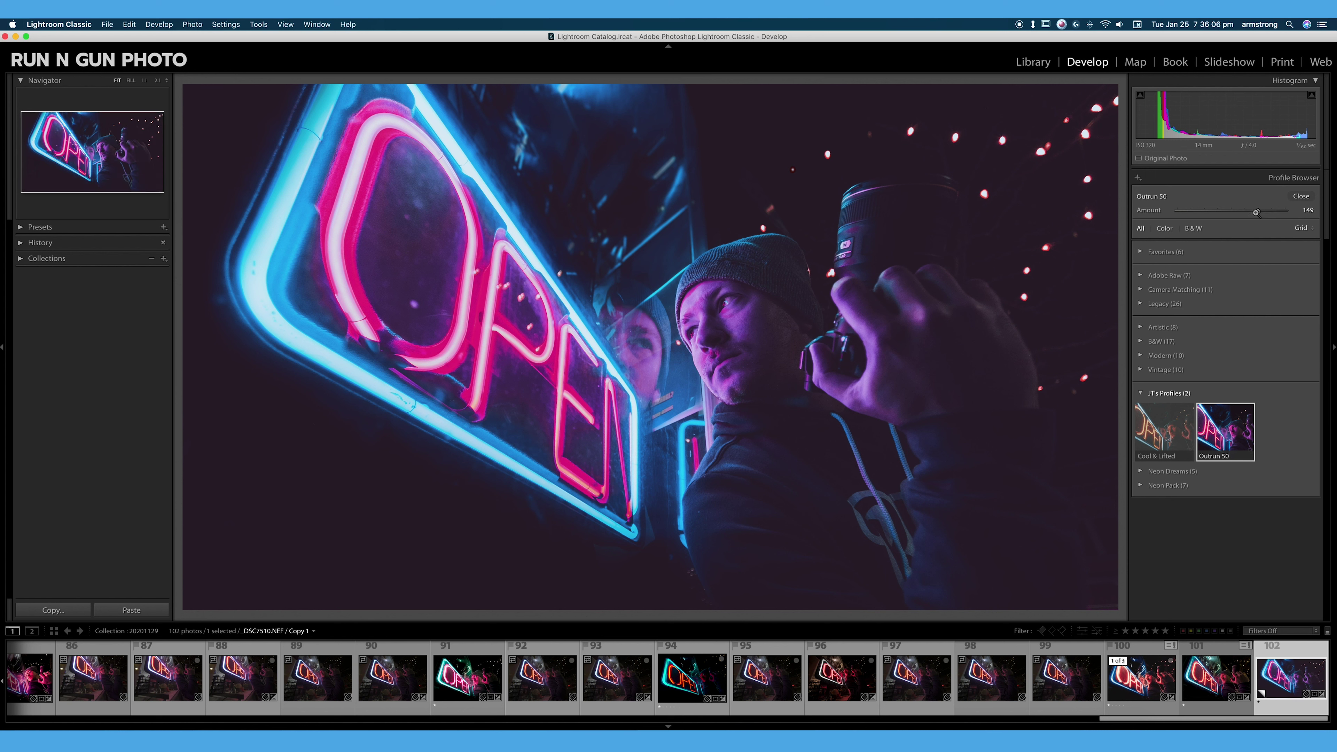
drag(1258, 211, 1199, 216)
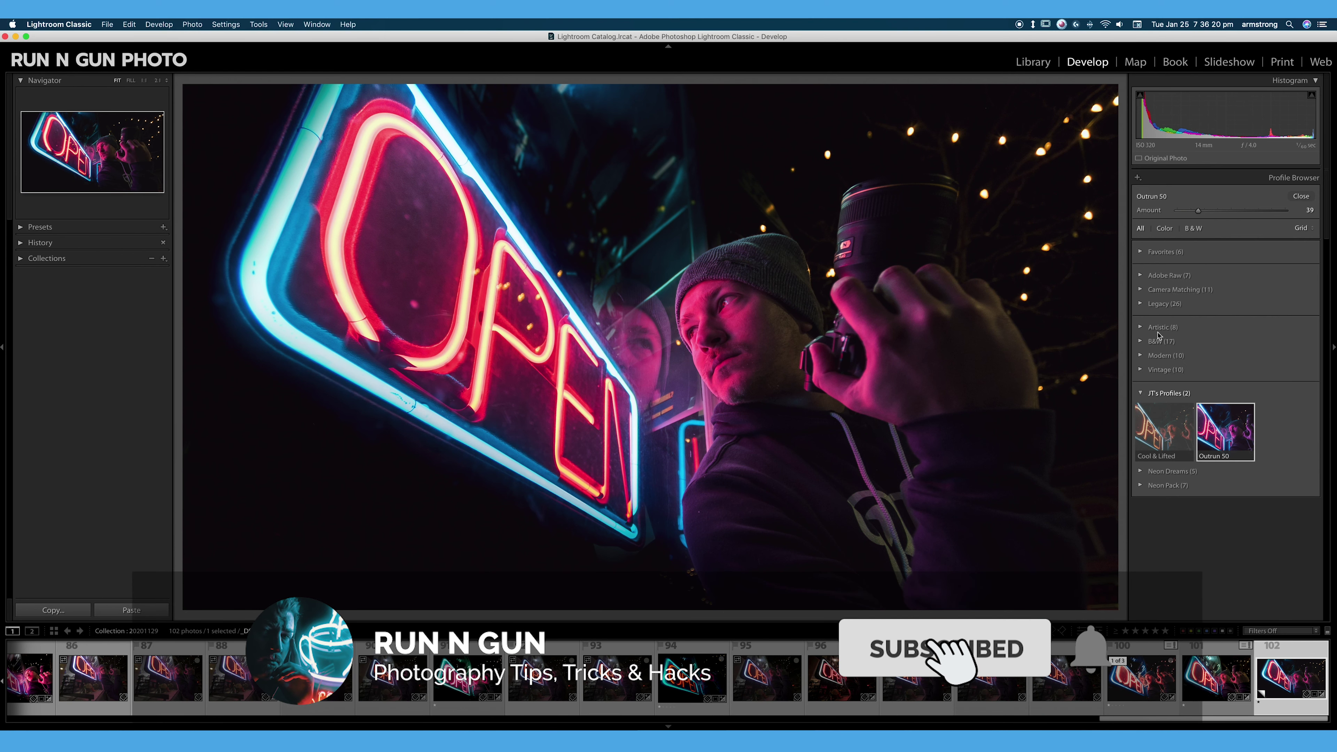
click(1167, 427)
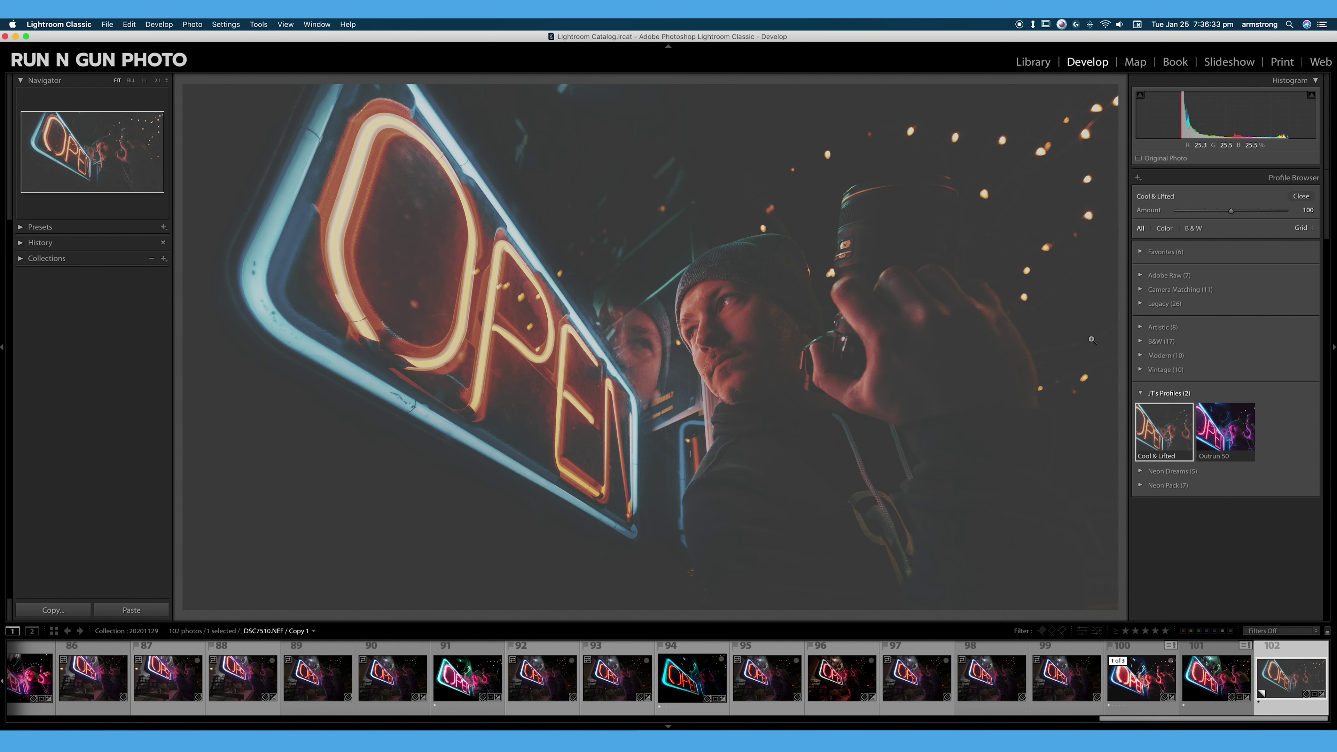
Step: Leave the Profile Browser and lower the Cool & Lifted profile Amount to 81
click(1141, 394)
click(1304, 197)
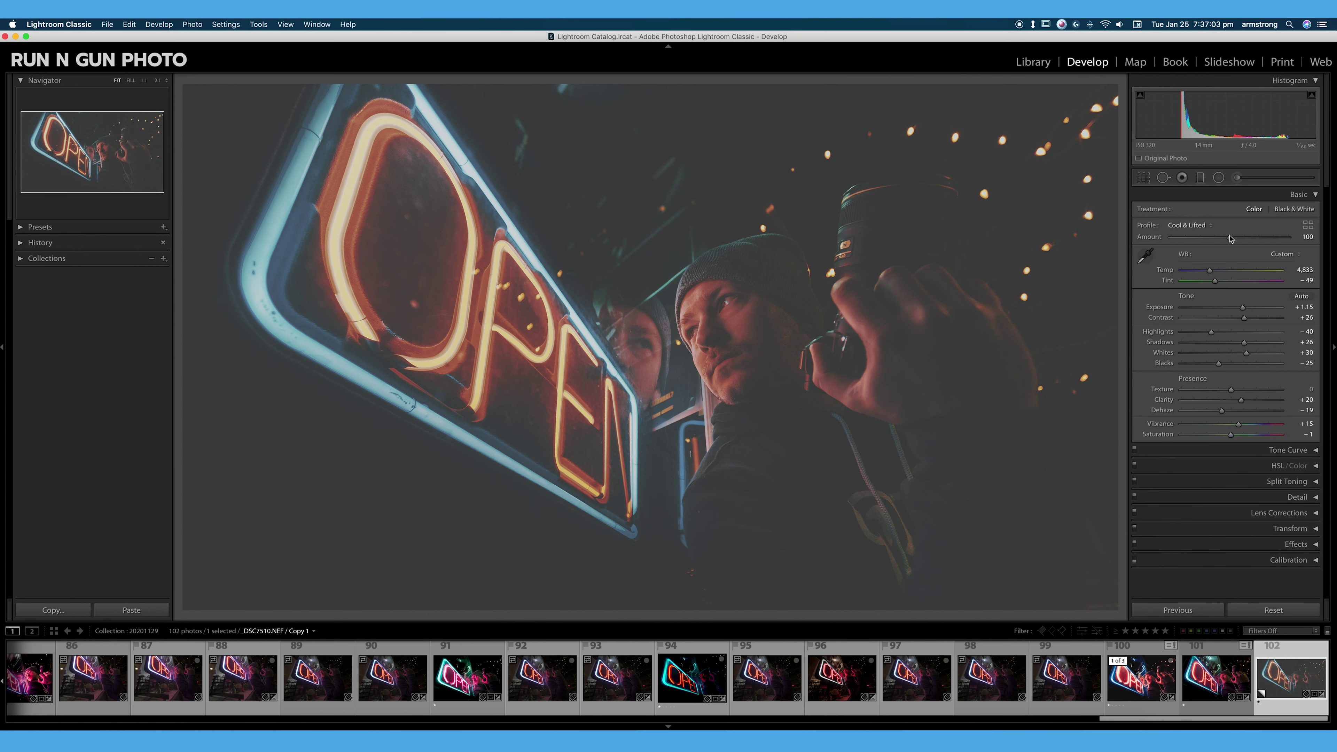
drag(1230, 239, 1220, 245)
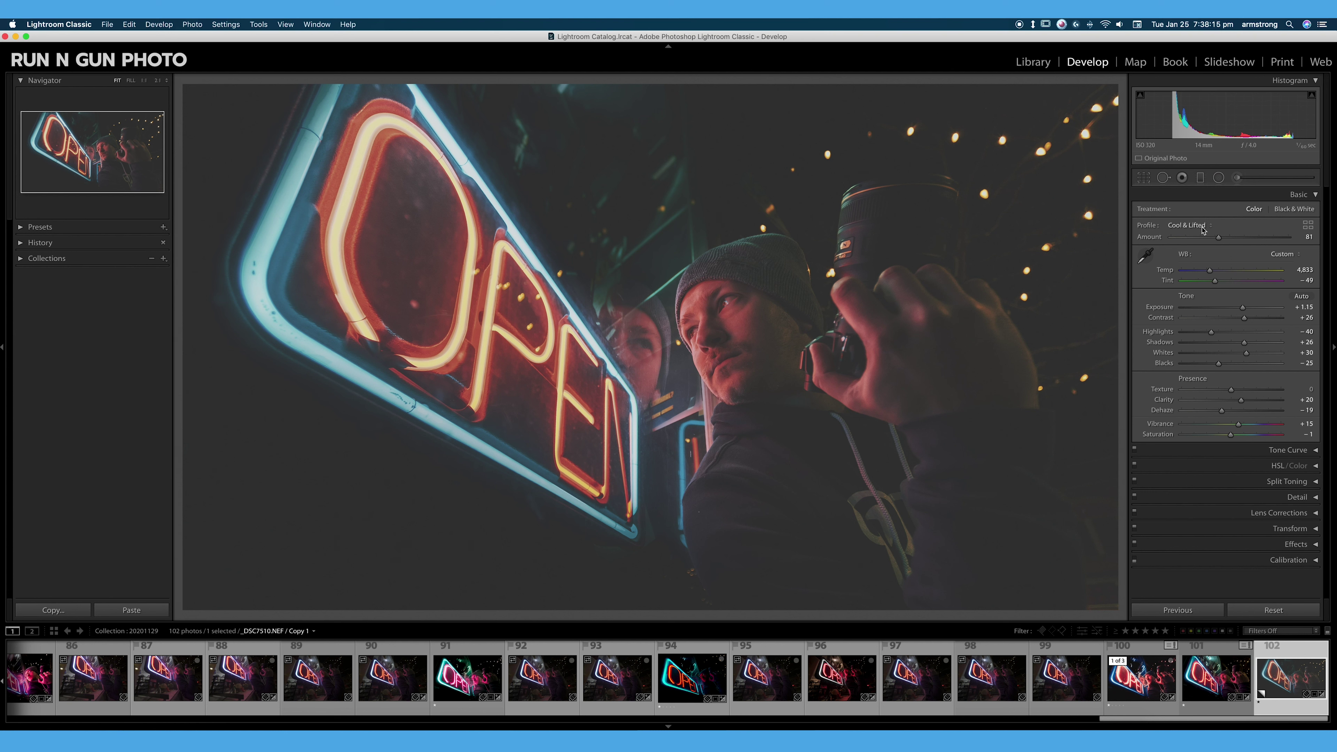
Step: Check the Profile list without changing Cool & Lifted, then bring up the full Profile Browser
click(1202, 226)
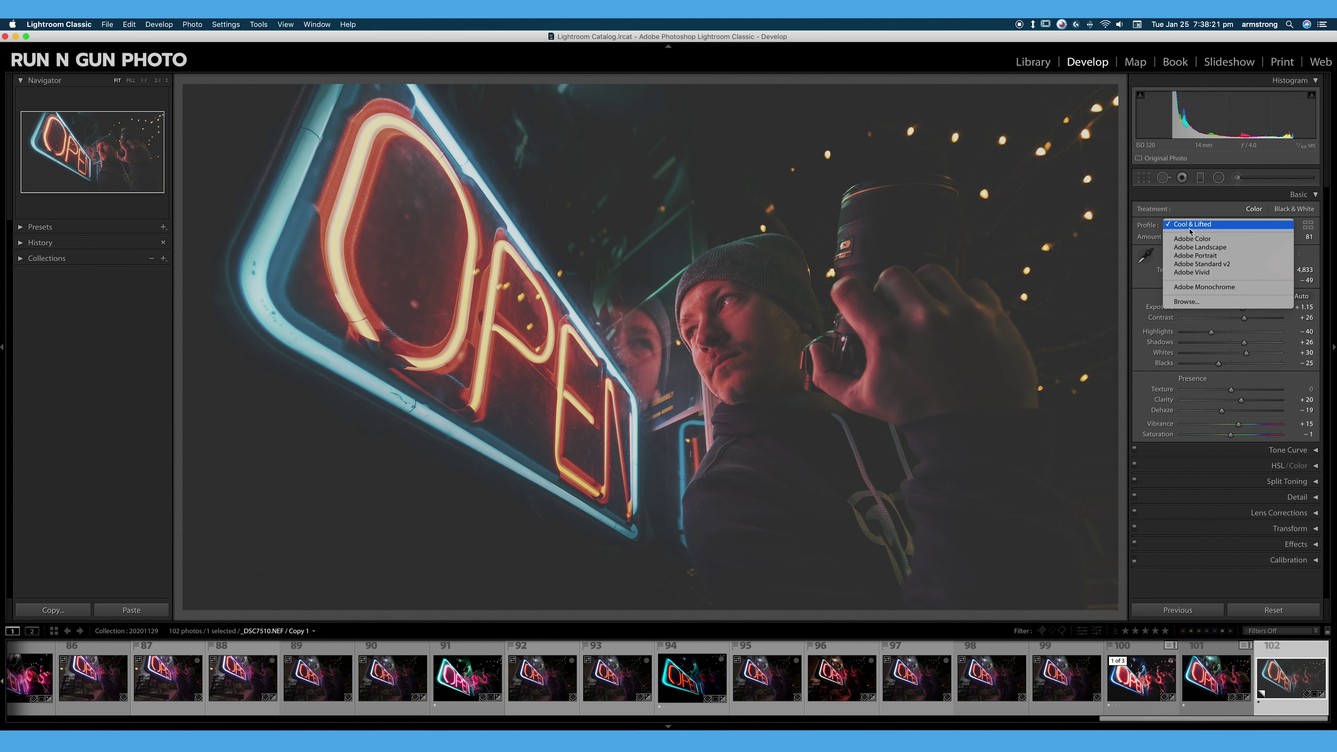
click(1176, 225)
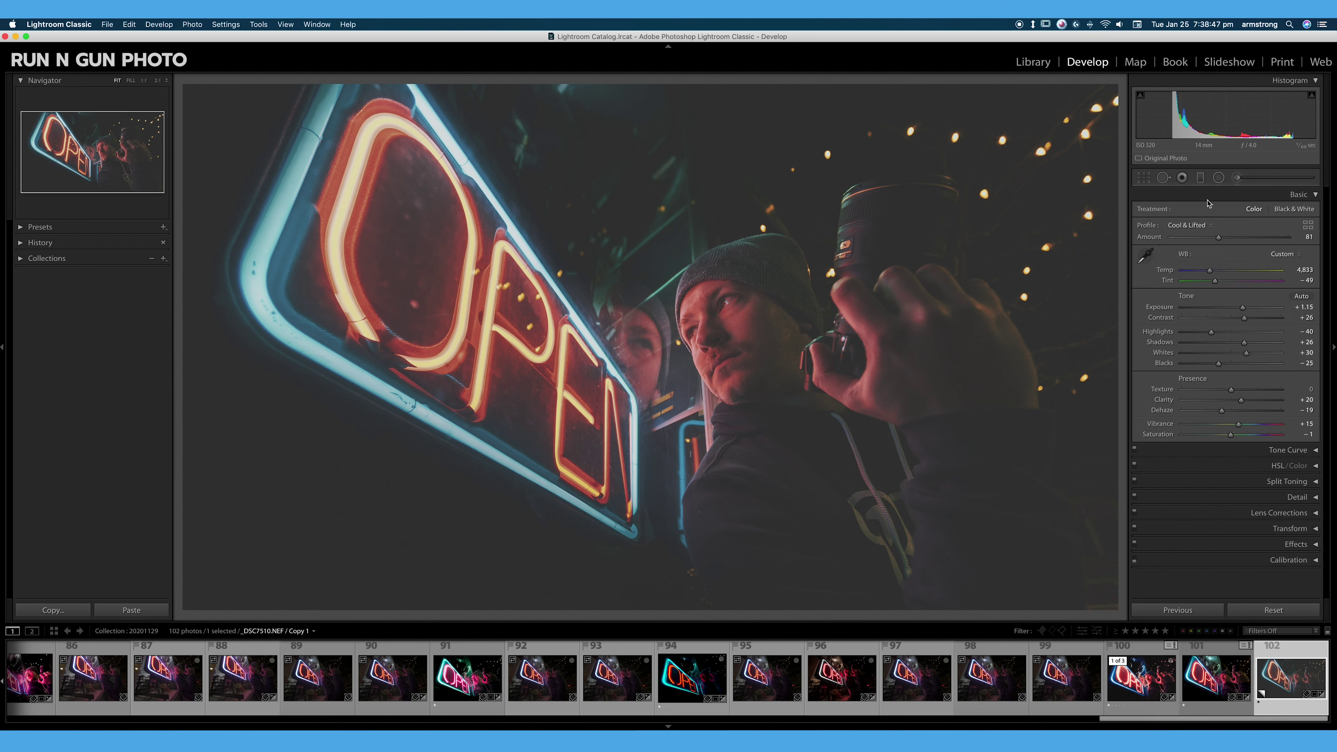
click(1194, 230)
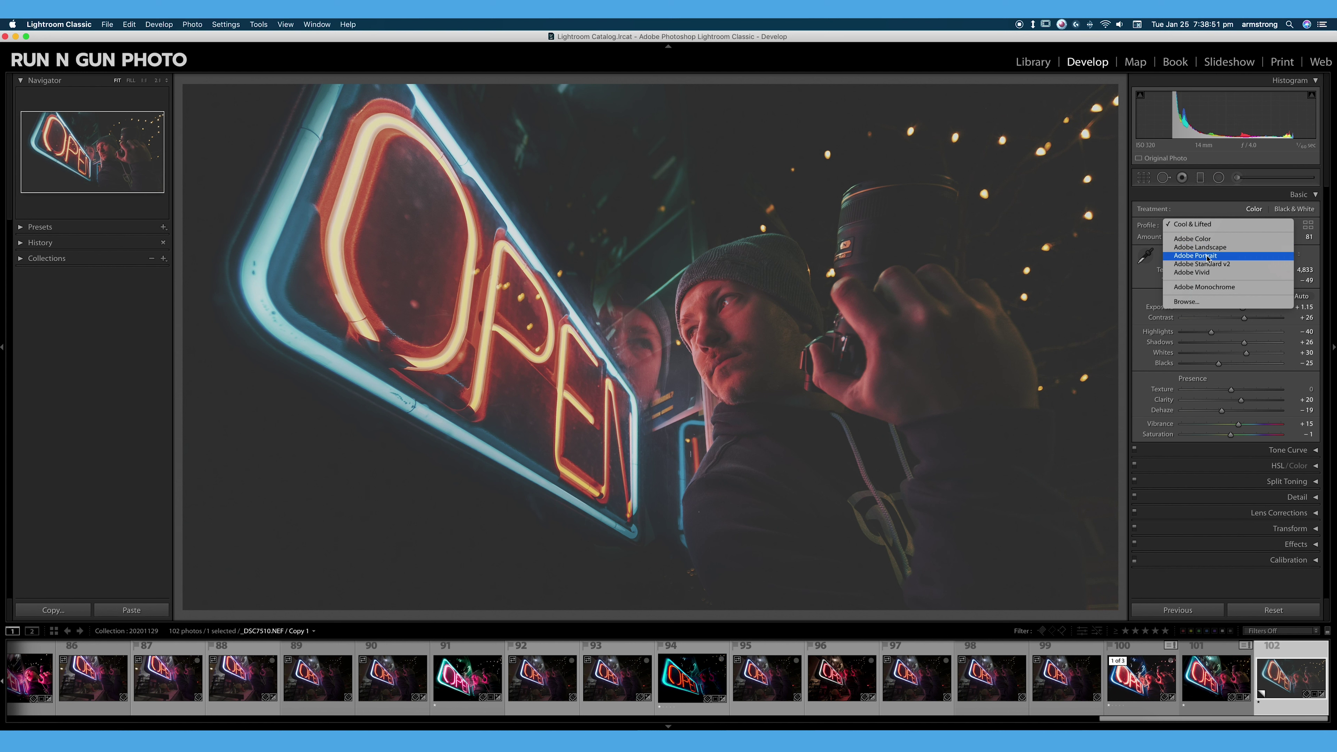
click(1206, 214)
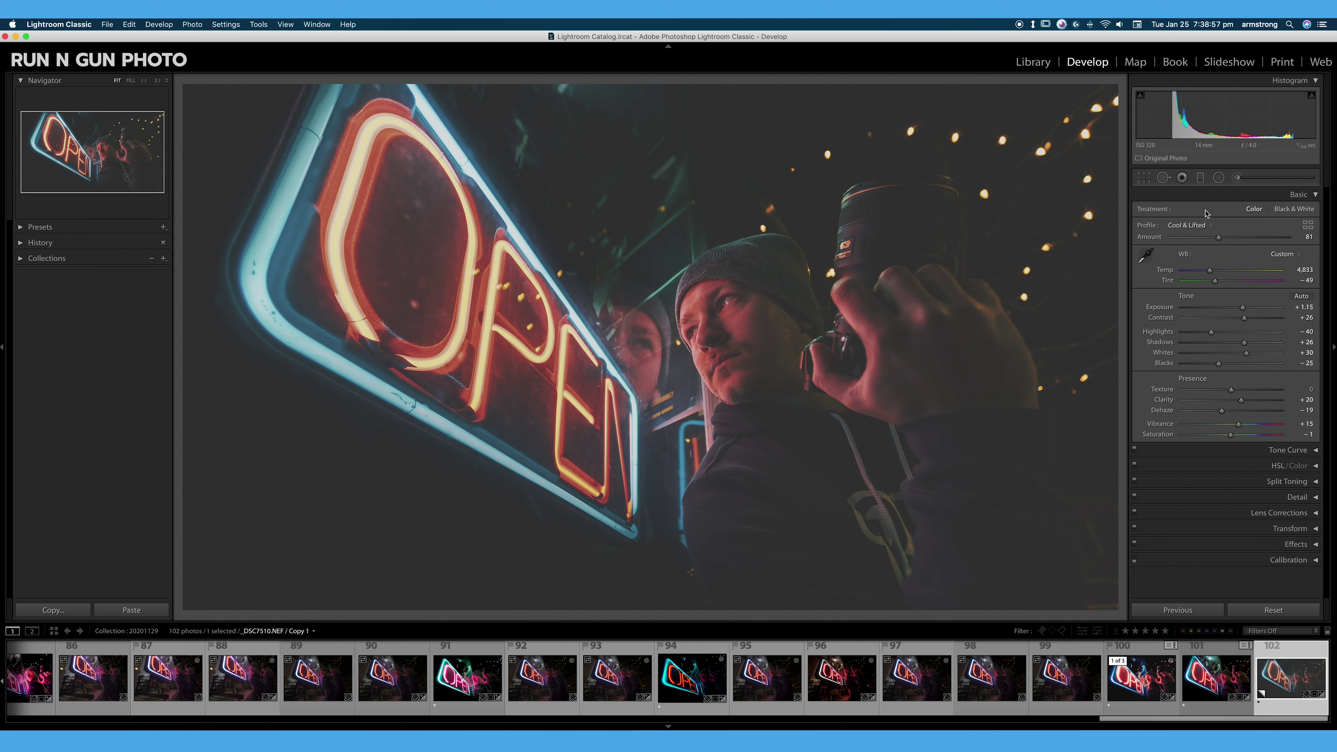
click(1191, 227)
click(1194, 227)
click(1309, 227)
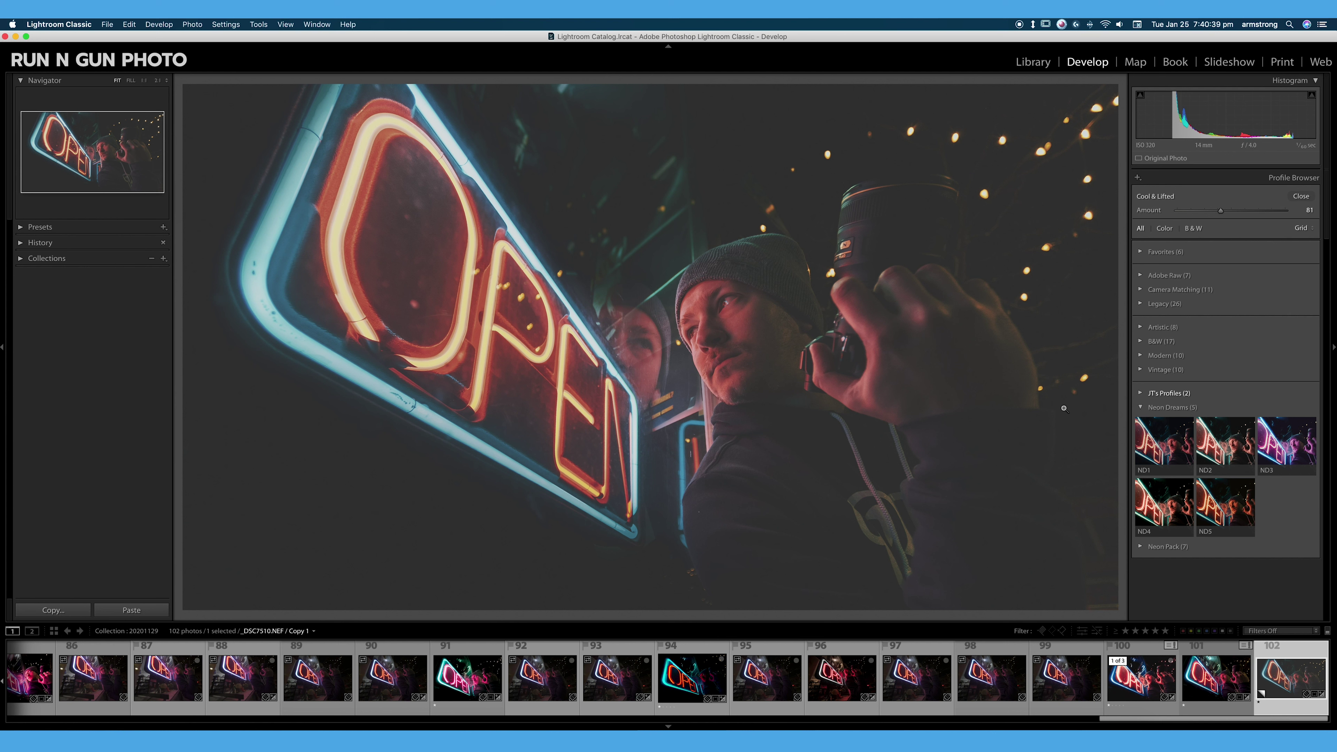
click(105, 25)
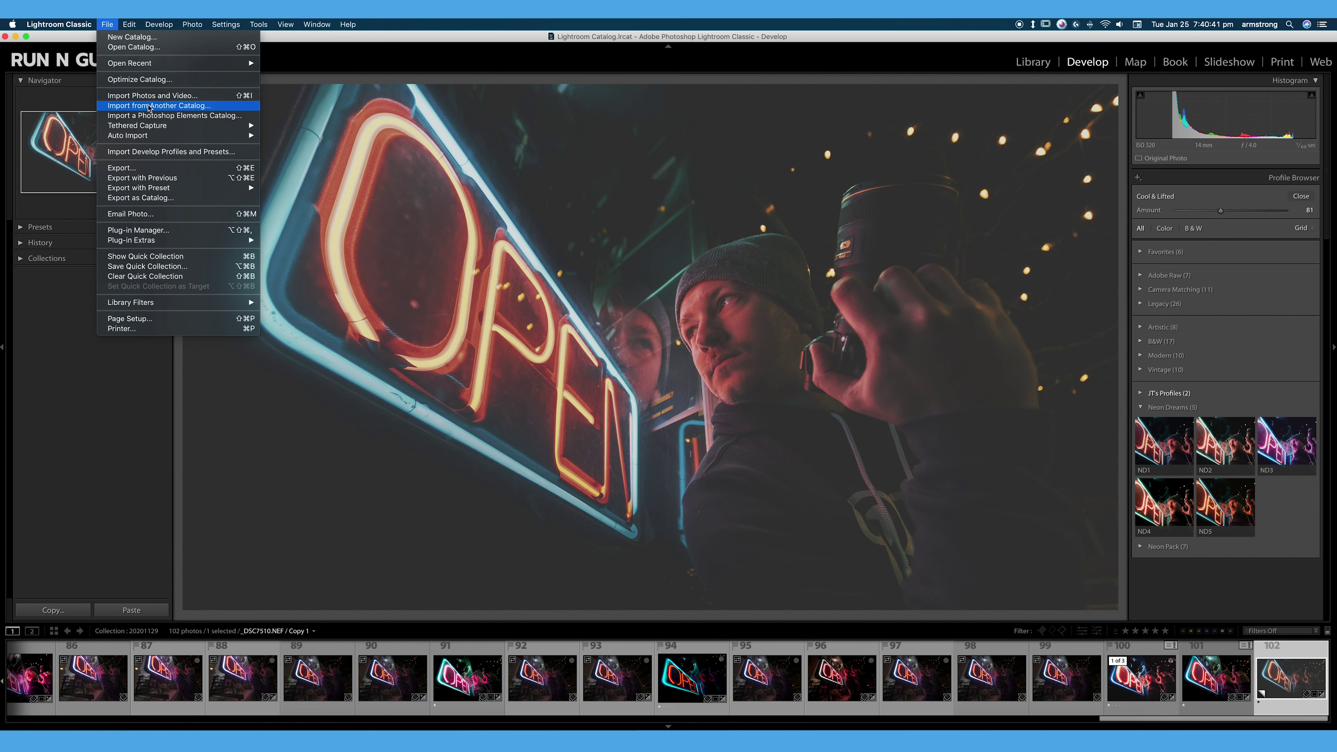
click(155, 153)
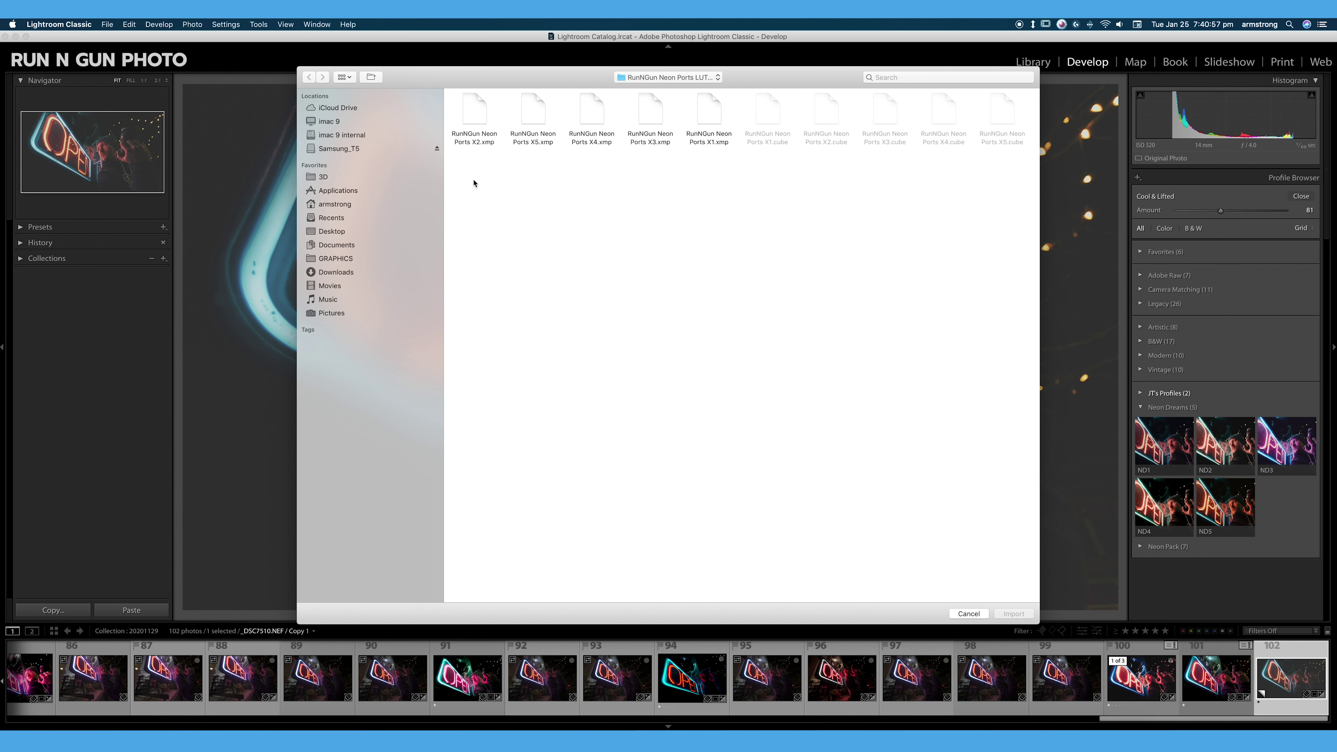
drag(468, 185, 721, 124)
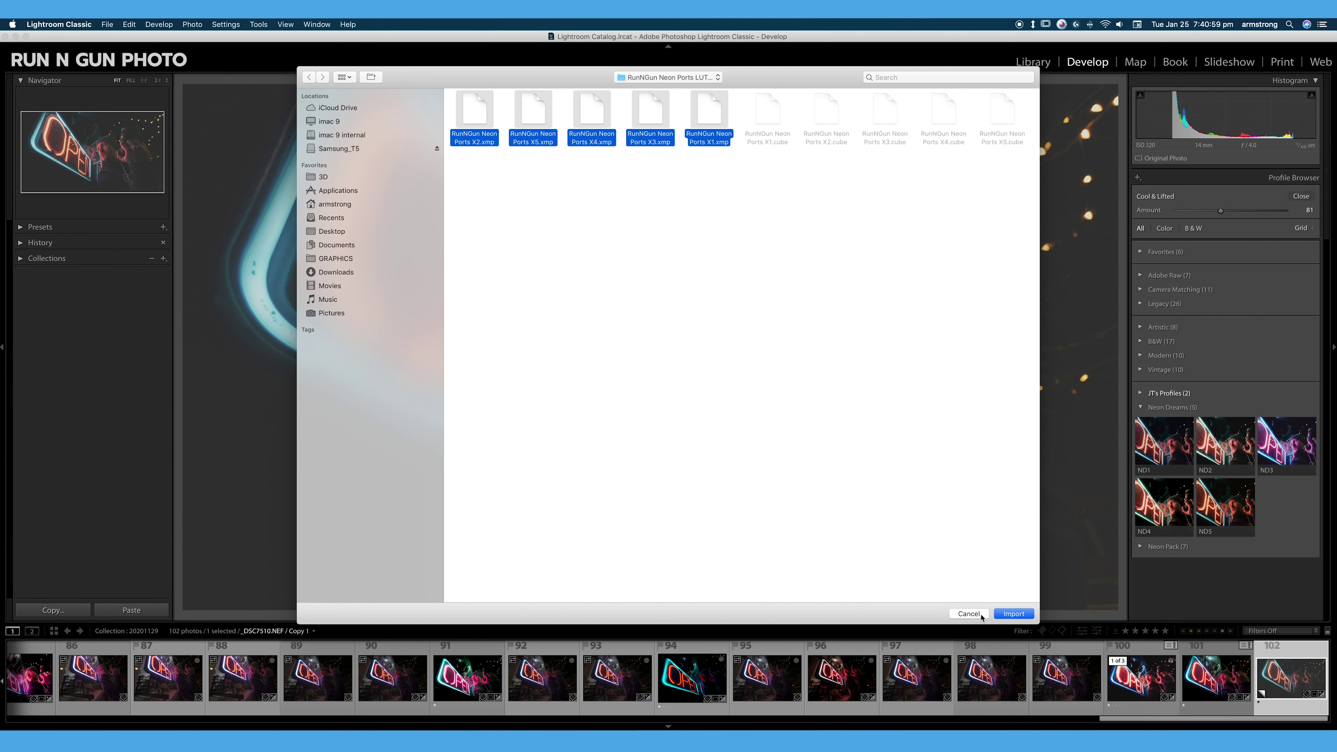
Step: Dismiss the import dialog, apply Neon Dreams ND5 at Amount 100, and return to Basic adjustments
click(969, 614)
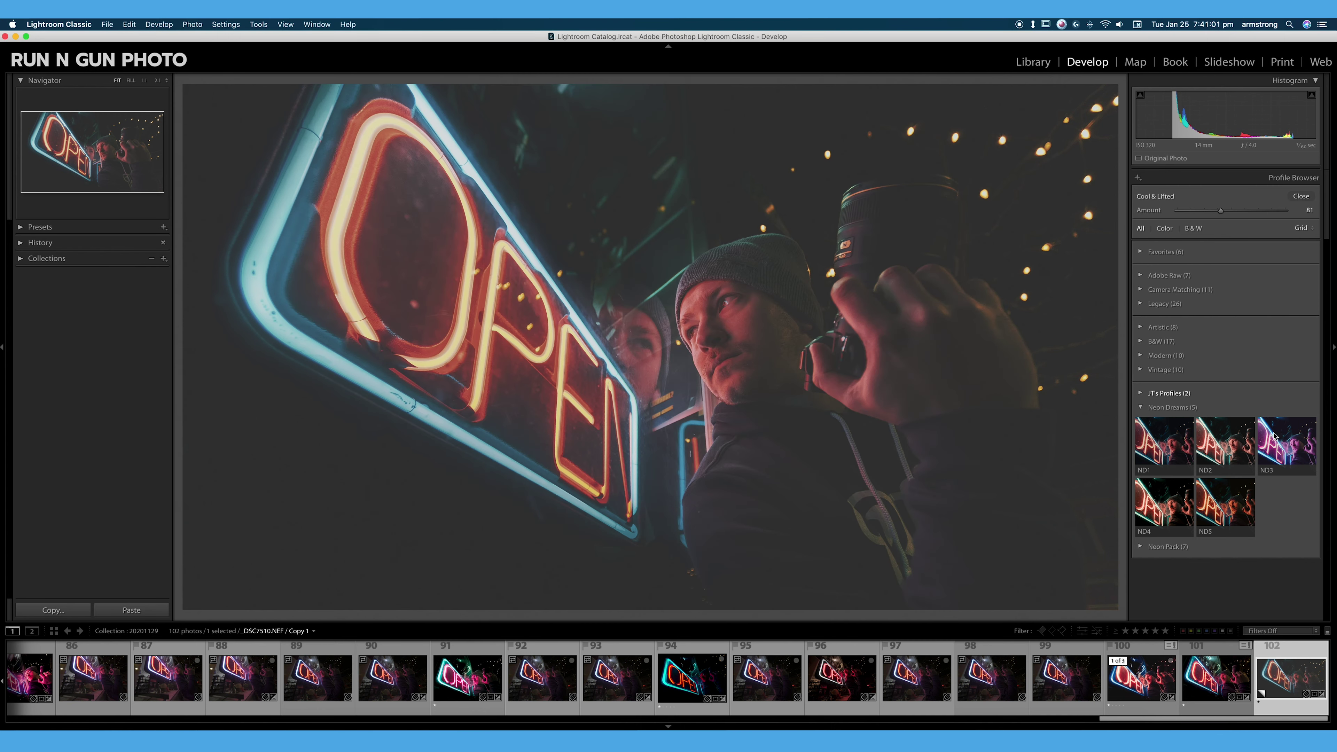
click(1231, 508)
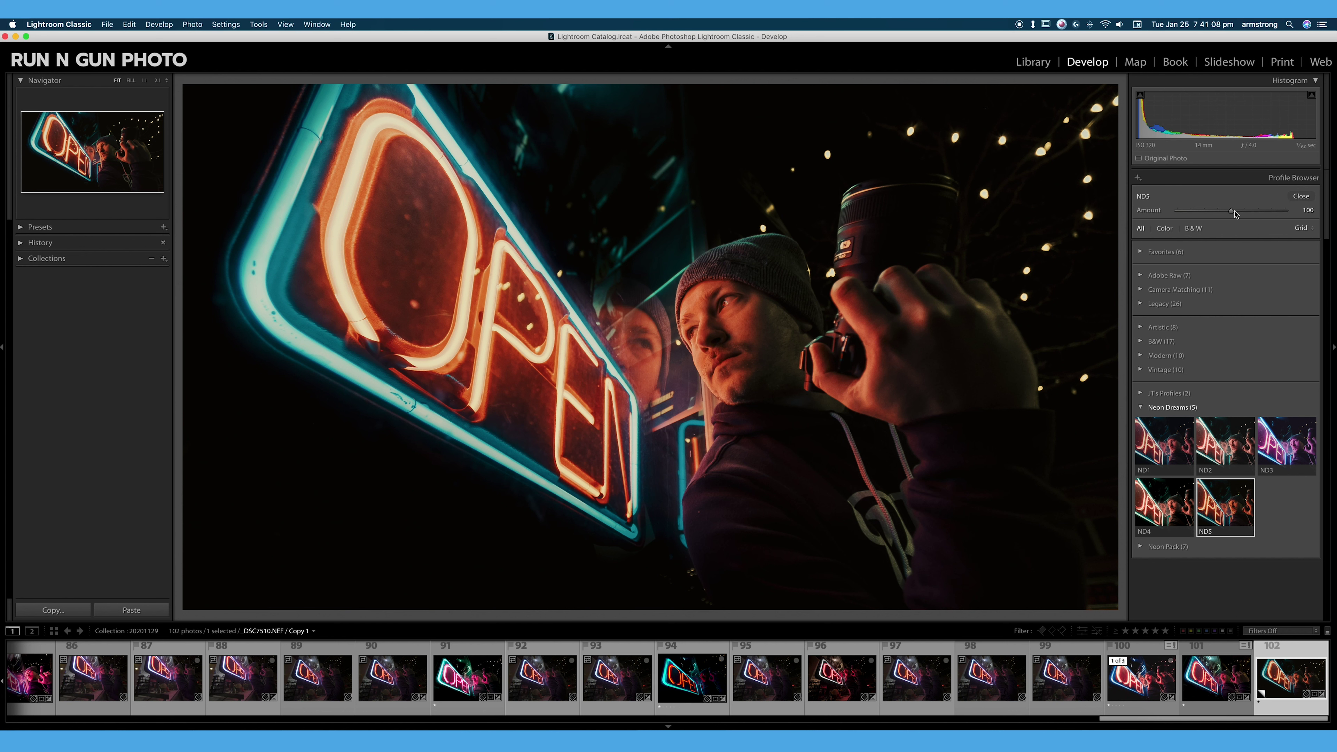
mouse_move(1232, 213)
mouse_down()
mouse_move(1210, 212)
mouse_move(1270, 216)
mouse_move(1236, 220)
mouse_up()
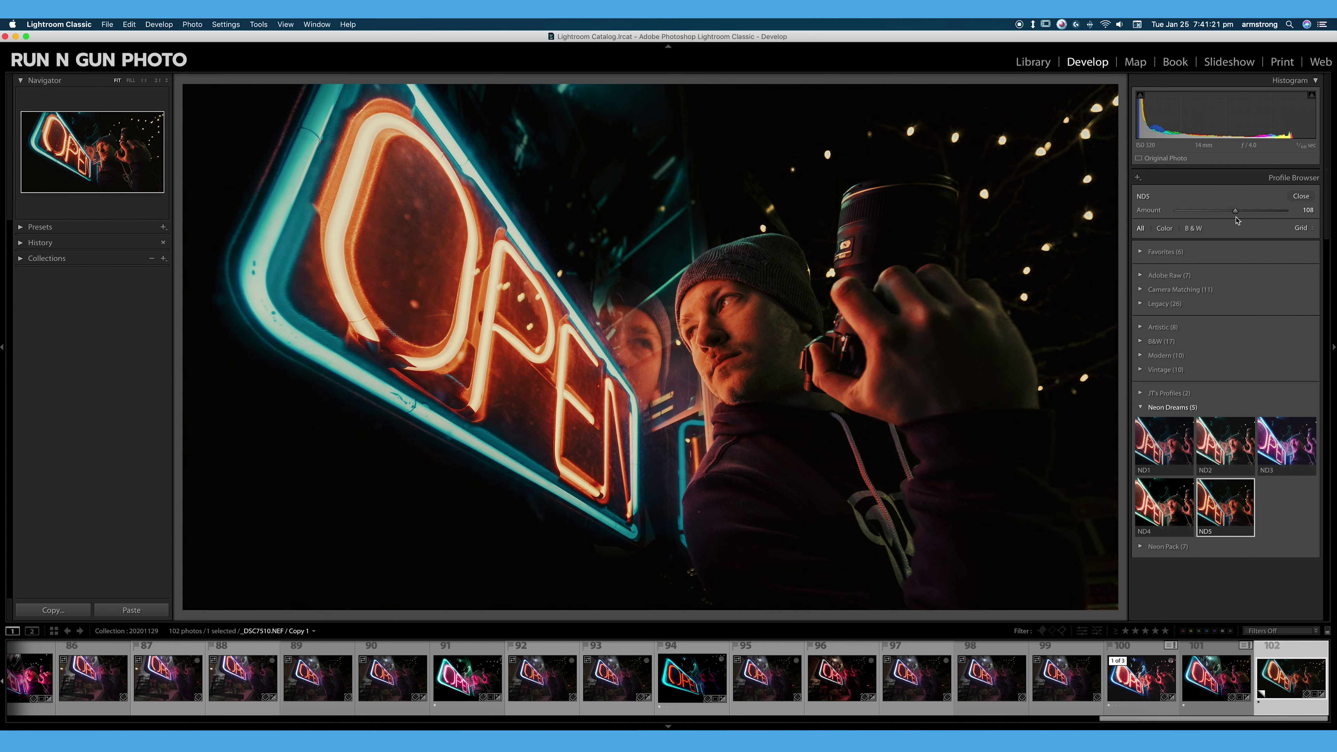
click(1300, 196)
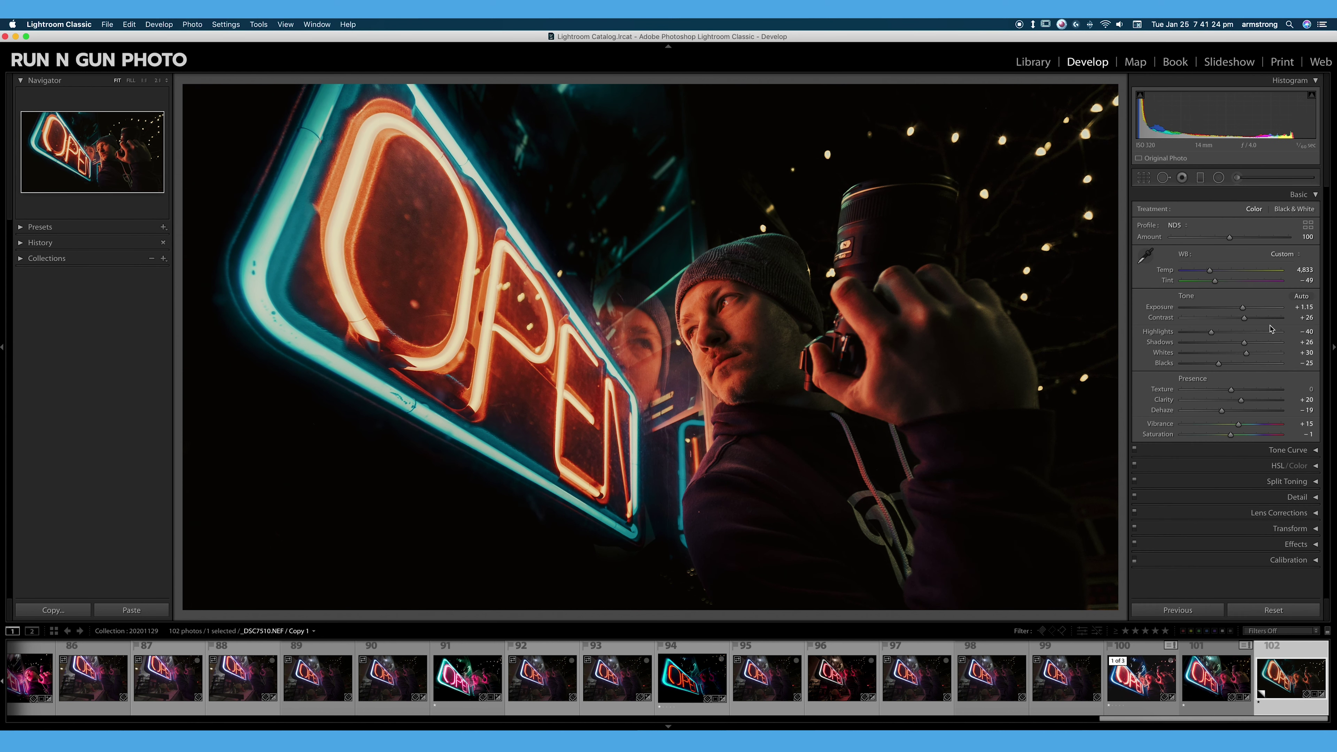